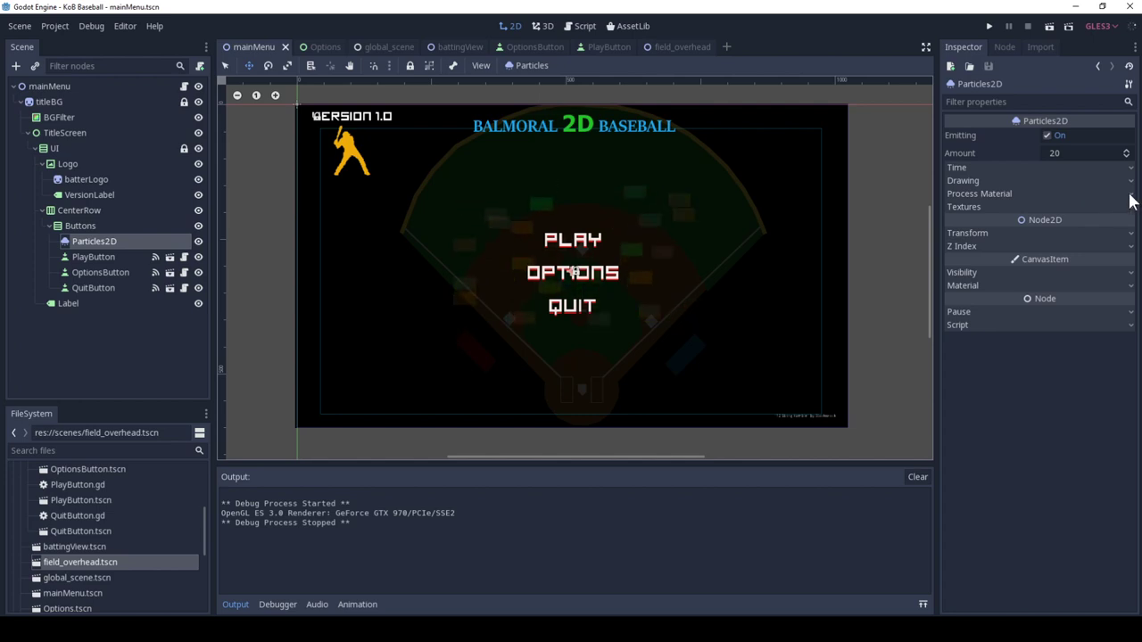
Step: Expand the particles' ParticlesMaterial to reveal gravity 0, -20, 0 and scale 8.87
{"action": "left_click", "coordinate": [1130, 195]}
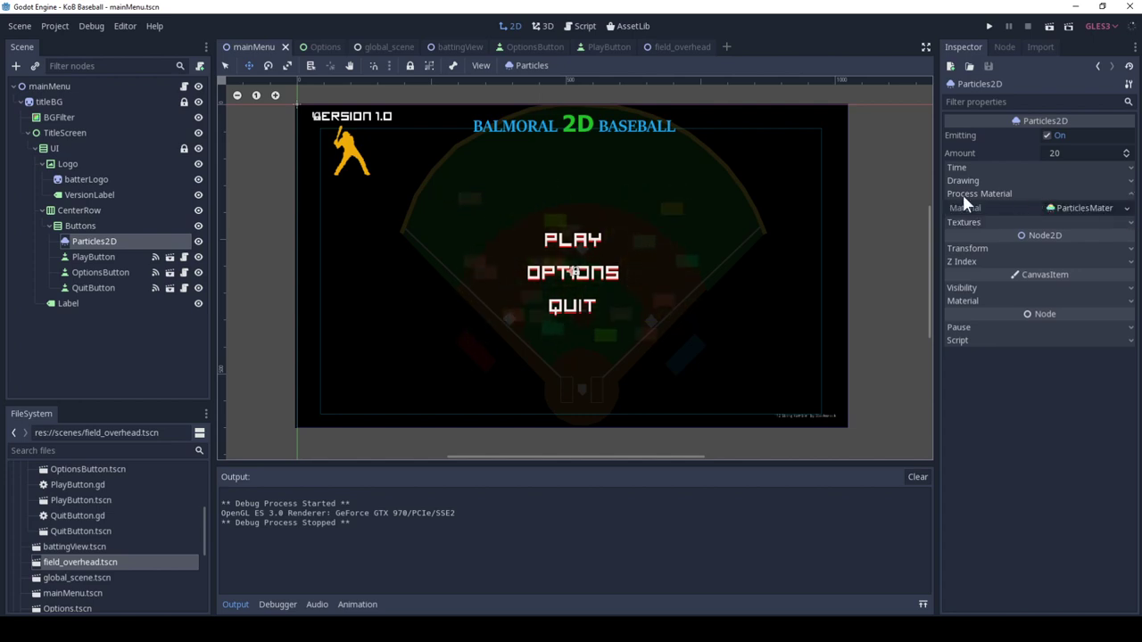
{"action": "left_click", "coordinate": [1127, 208]}
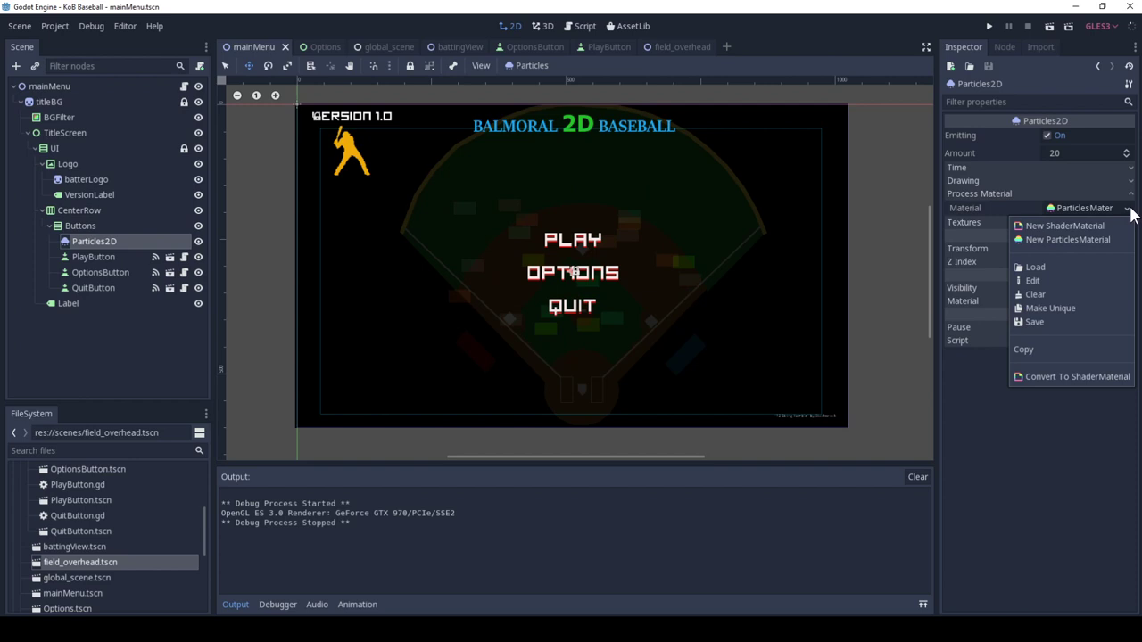
{"action": "left_click", "coordinate": [976, 190]}
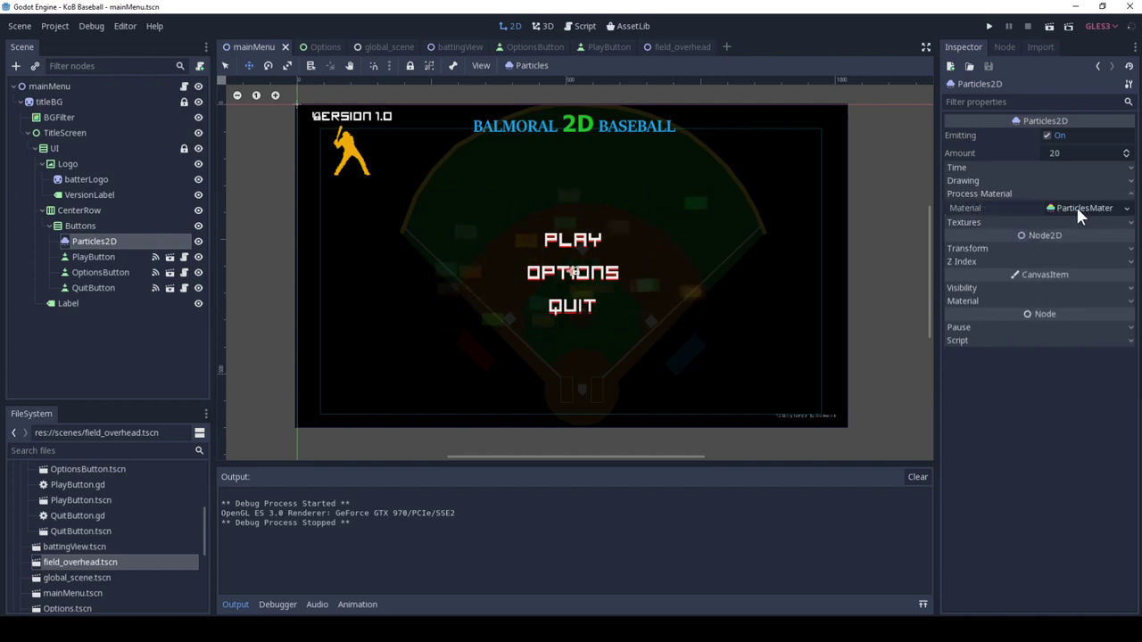
{"action": "left_click", "coordinate": [1079, 208]}
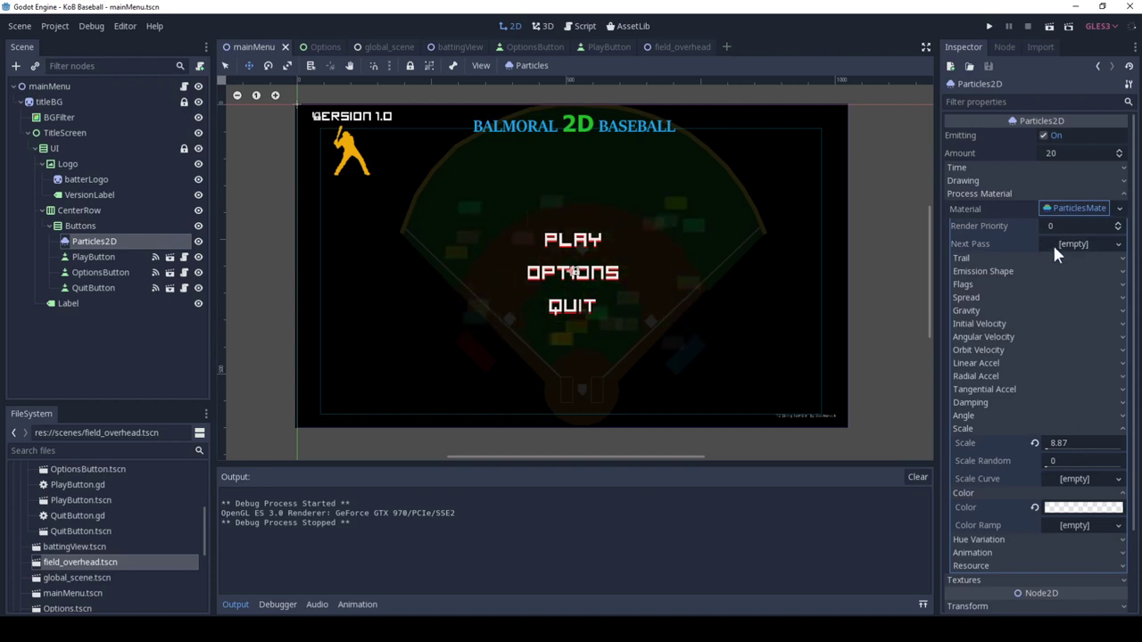
{"action": "left_click", "coordinate": [993, 309]}
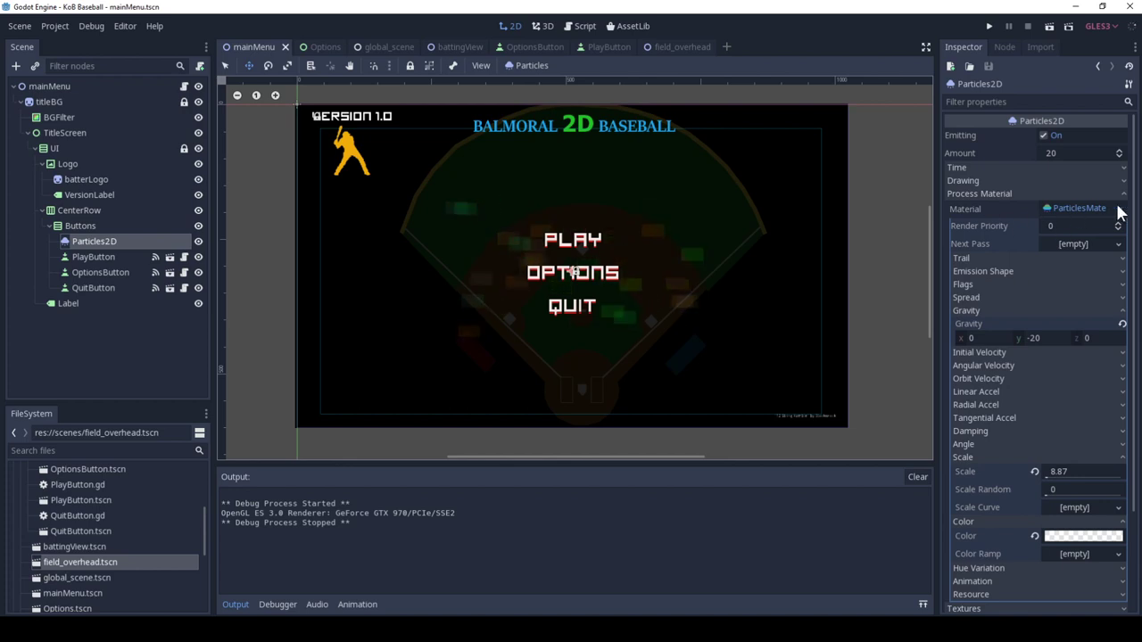
{"action": "right_click", "coordinate": [1083, 210]}
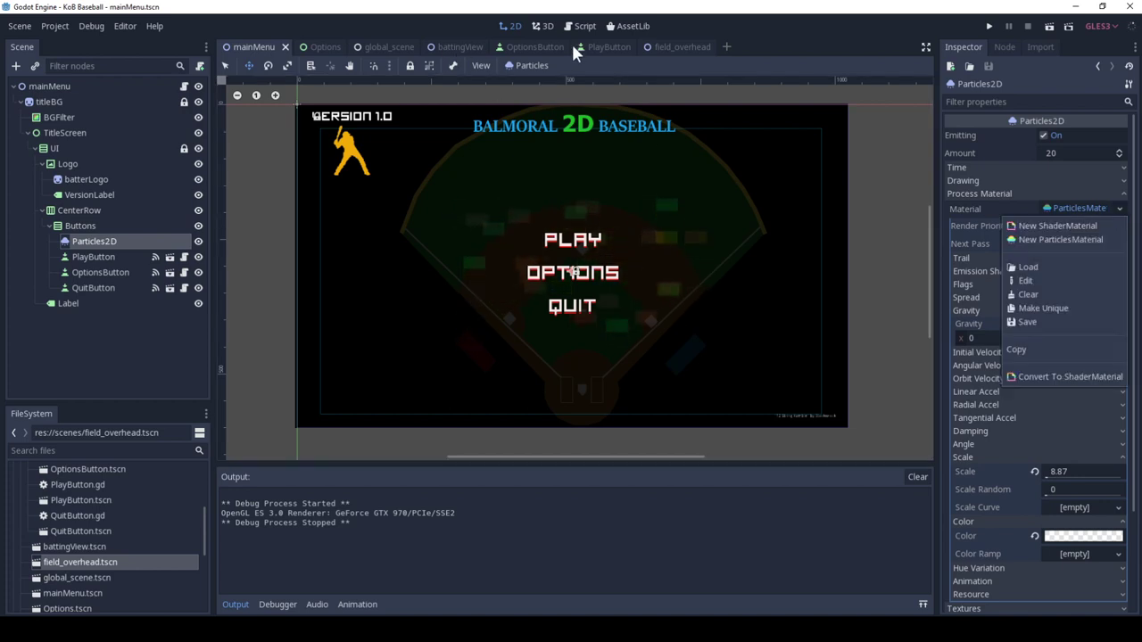
Step: Switch to field_overhead and zoom and pan around the diamond and the ball at home plate
{"action": "left_click", "coordinate": [672, 48]}
{"action": "scroll", "coordinate": [598, 379], "scroll_direction": "up", "scroll_amount": 5}
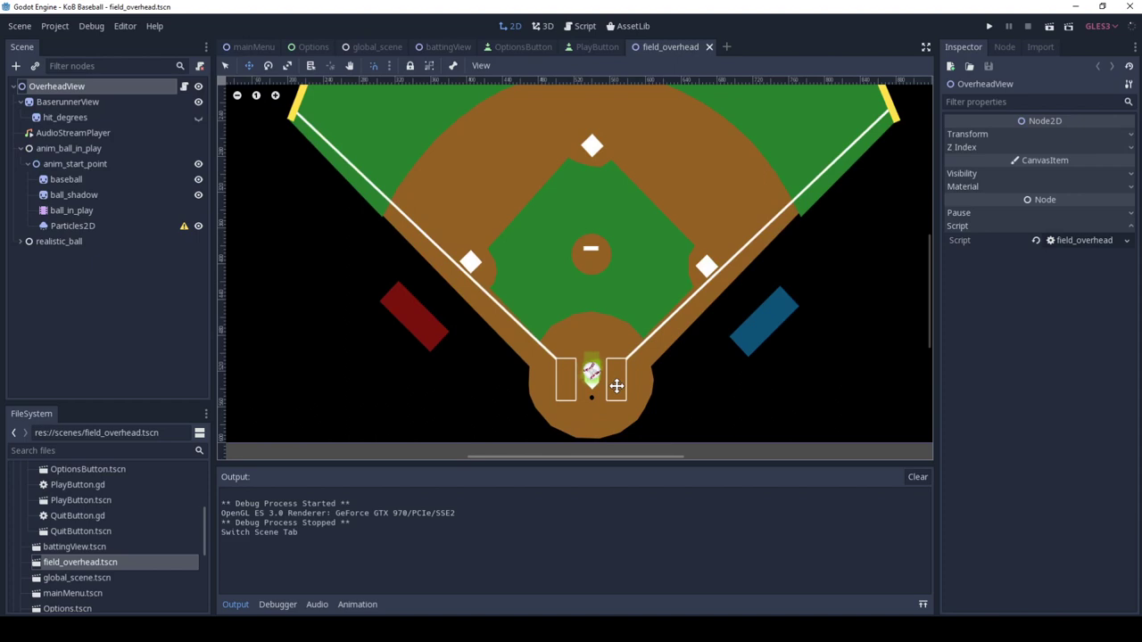
{"action": "middle_click_drag", "start_coordinate": [315, 420], "coordinate": [416, 331]}
{"action": "scroll", "coordinate": [723, 406], "scroll_direction": "down", "scroll_amount": 3}
{"action": "scroll", "coordinate": [553, 349], "scroll_direction": "up", "scroll_amount": 1}
{"action": "scroll", "coordinate": [554, 349], "scroll_direction": "up", "scroll_amount": 6}
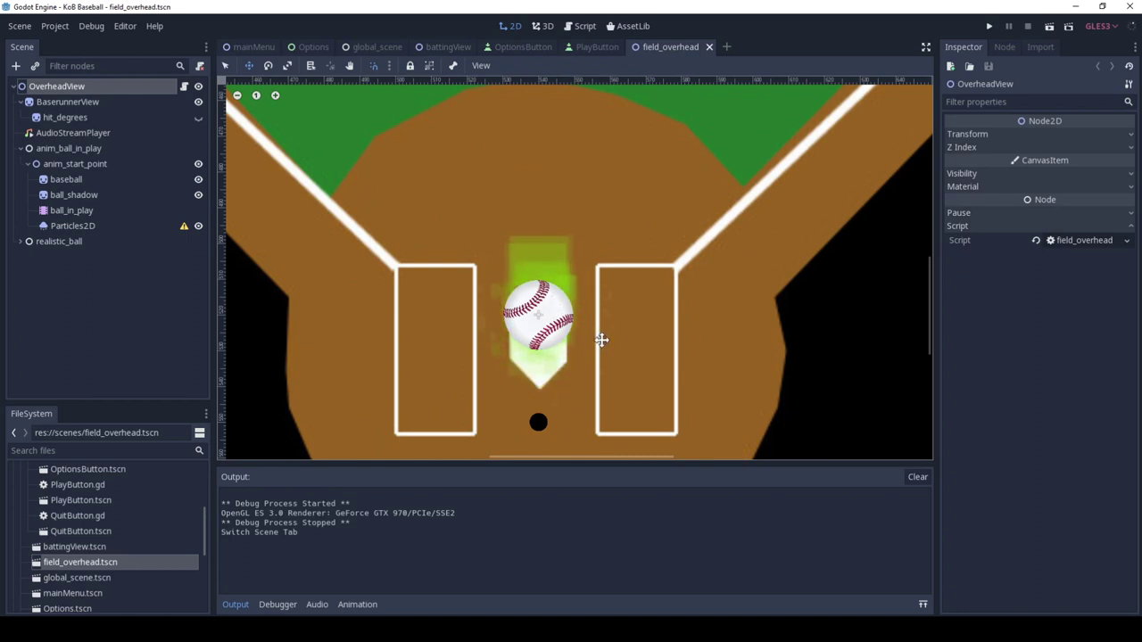
{"action": "scroll", "coordinate": [601, 339], "scroll_direction": "down", "scroll_amount": 6}
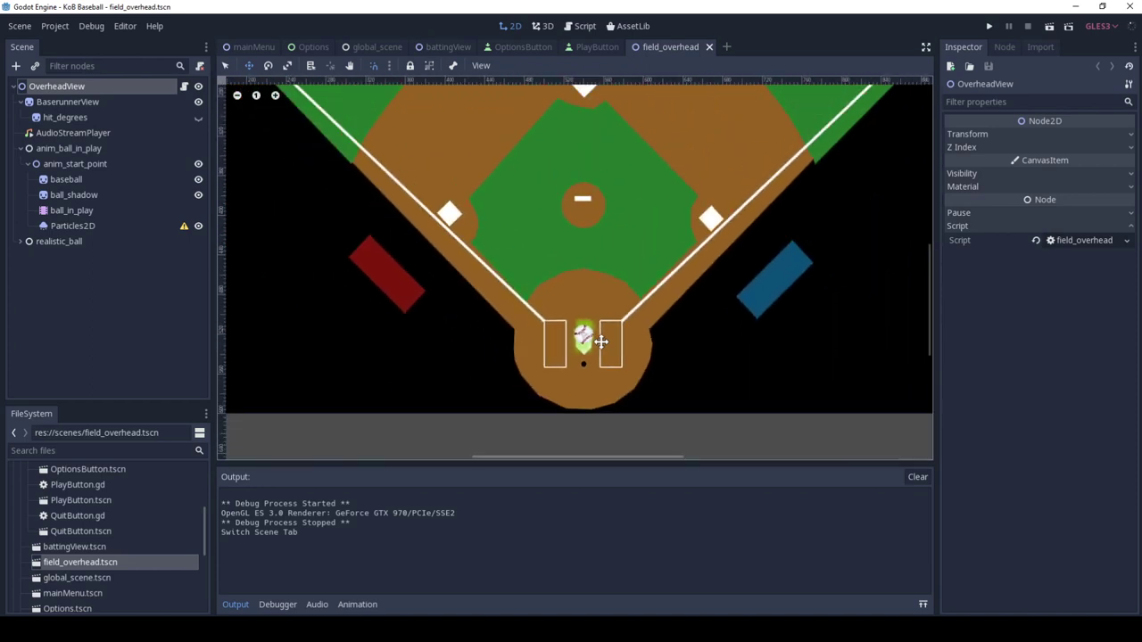
{"action": "scroll", "coordinate": [668, 277], "scroll_direction": "down", "scroll_amount": 3}
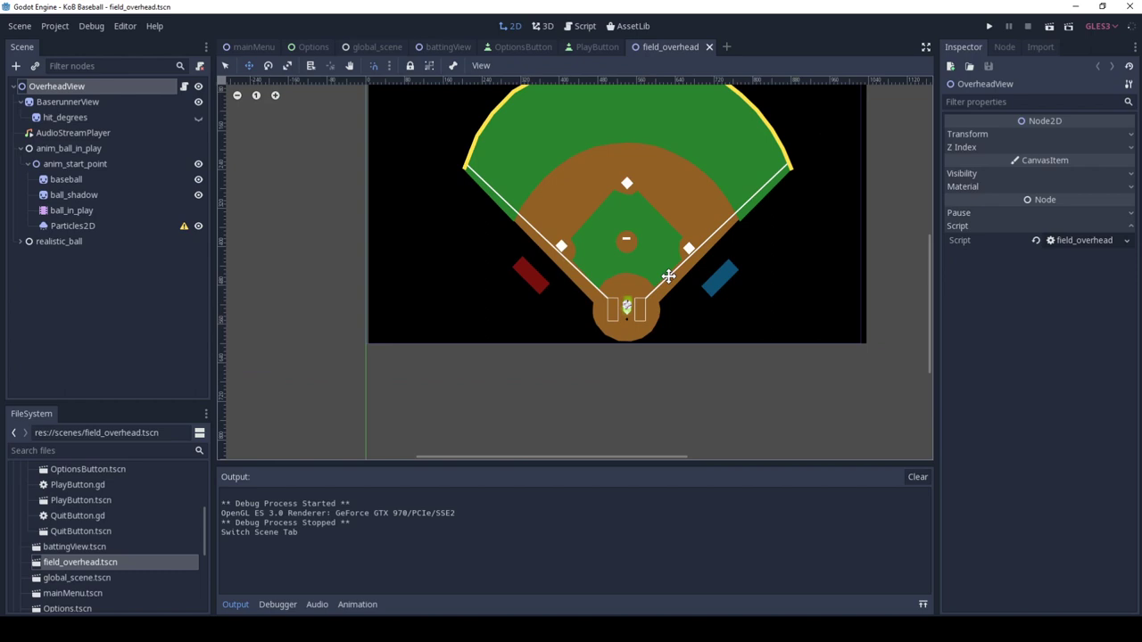
{"action": "scroll", "coordinate": [626, 308], "scroll_direction": "up", "scroll_amount": 8}
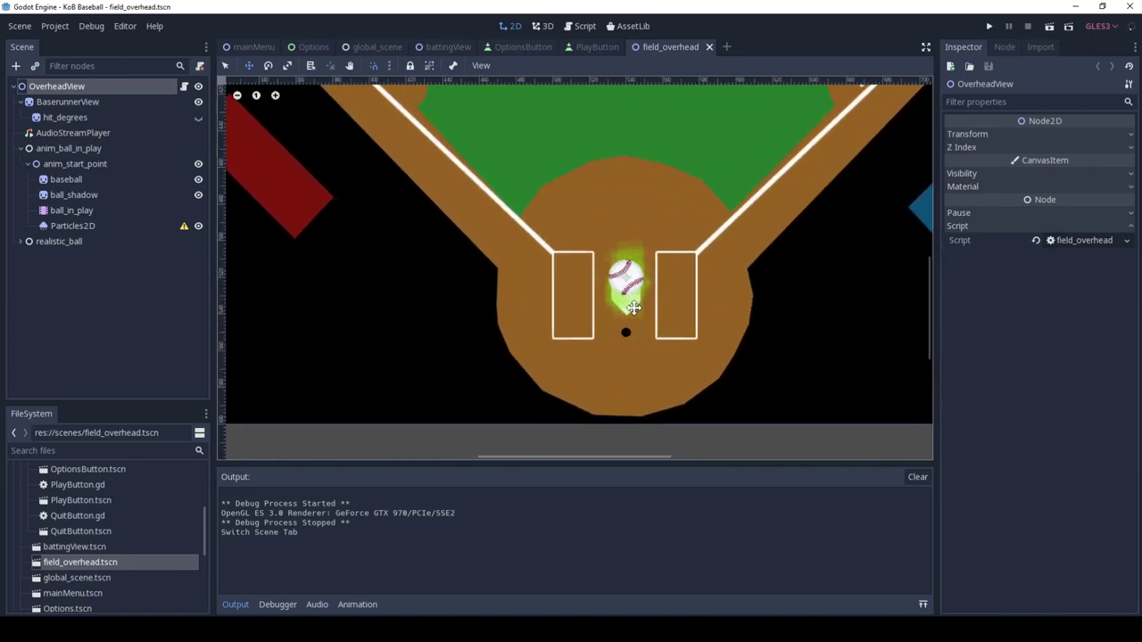
{"action": "scroll", "coordinate": [630, 291], "scroll_direction": "down", "scroll_amount": 4}
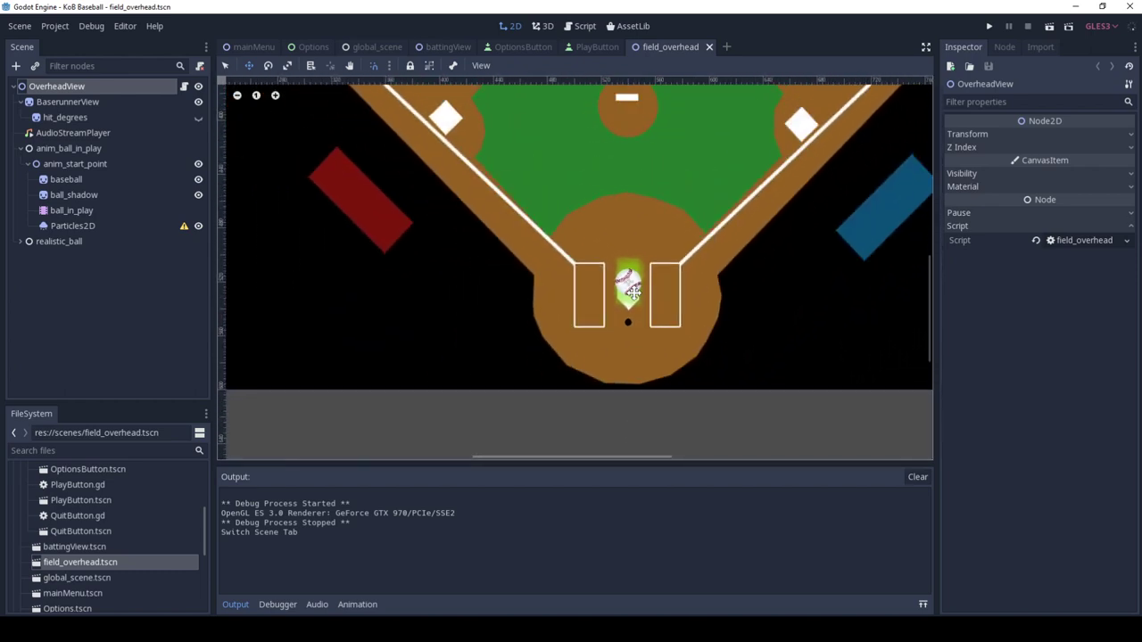
{"action": "scroll", "coordinate": [630, 291], "scroll_direction": "down", "scroll_amount": 1}
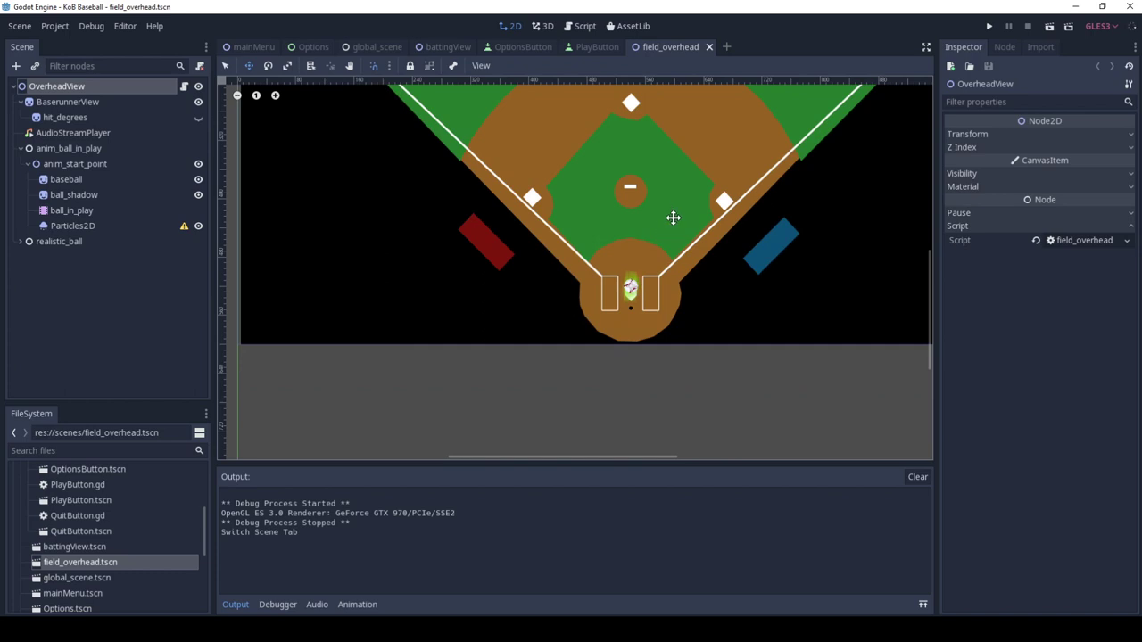
{"action": "scroll", "coordinate": [672, 218], "scroll_direction": "down", "scroll_amount": 4}
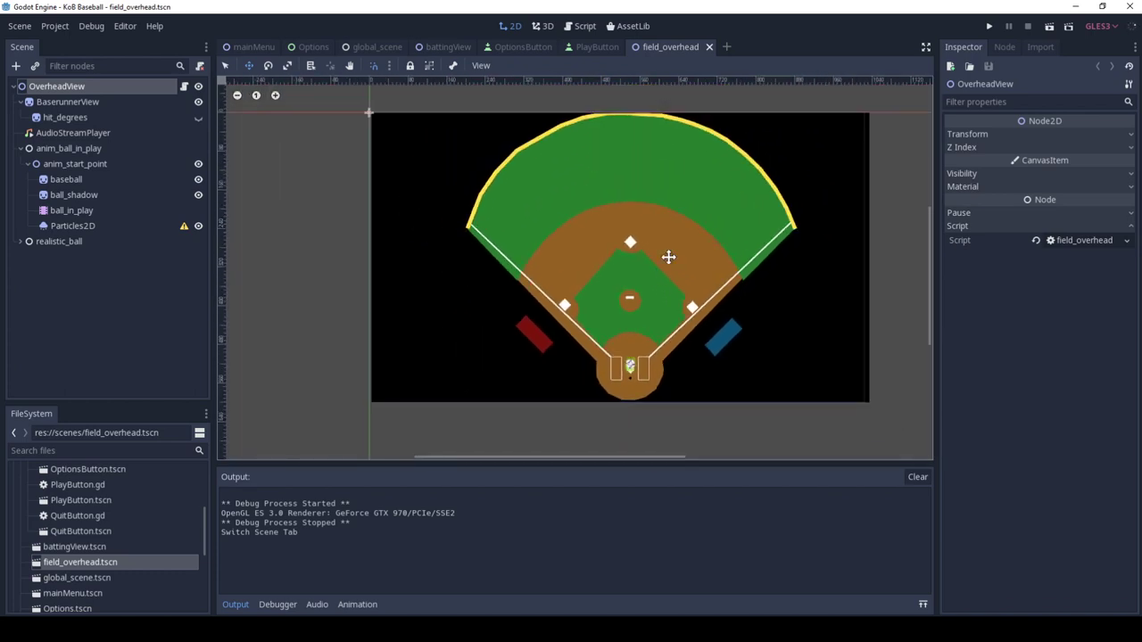
{"action": "scroll", "coordinate": [674, 248], "scroll_direction": "up", "scroll_amount": 2}
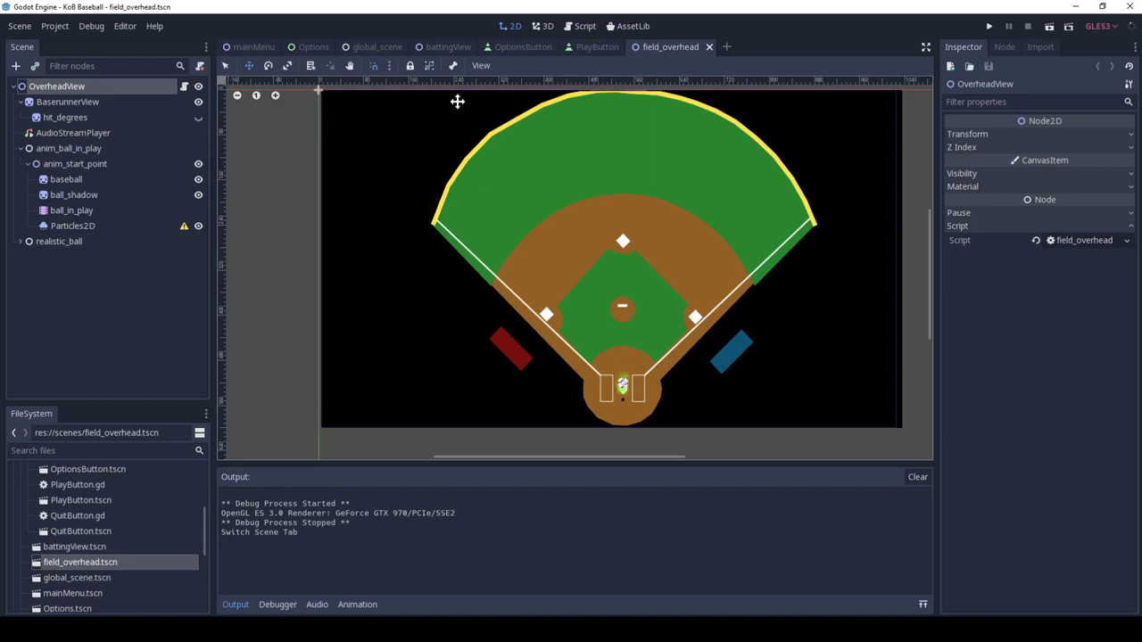
Step: Switch to global_scene and review the globals and mainMenu AutoLoad entries in Project Settings
{"action": "left_click", "coordinate": [371, 46]}
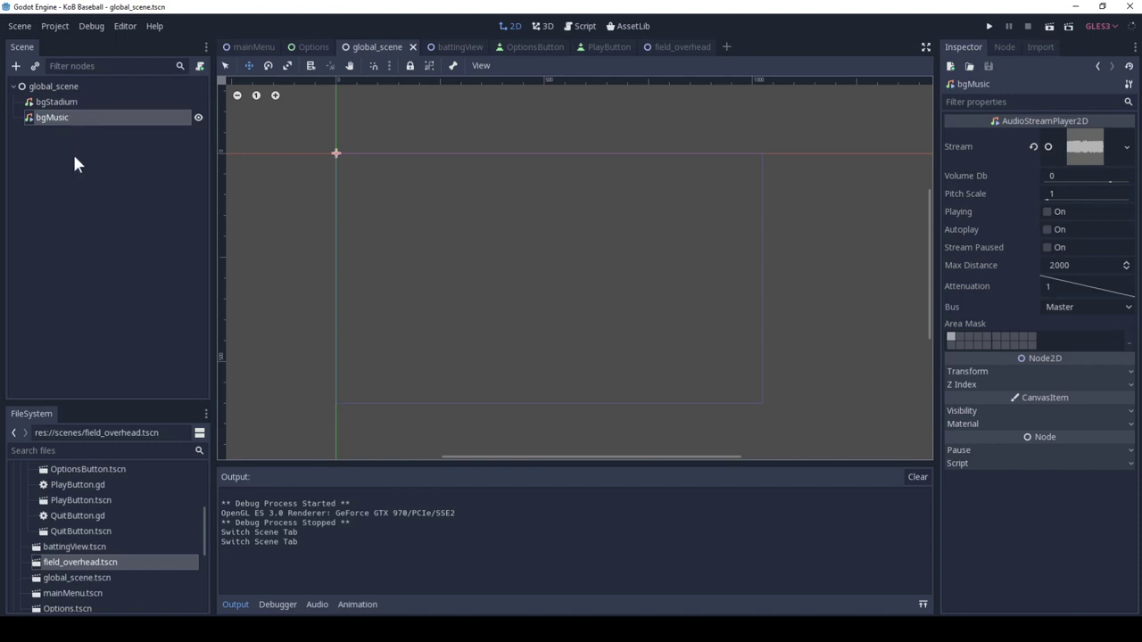
{"action": "left_click", "coordinate": [55, 26]}
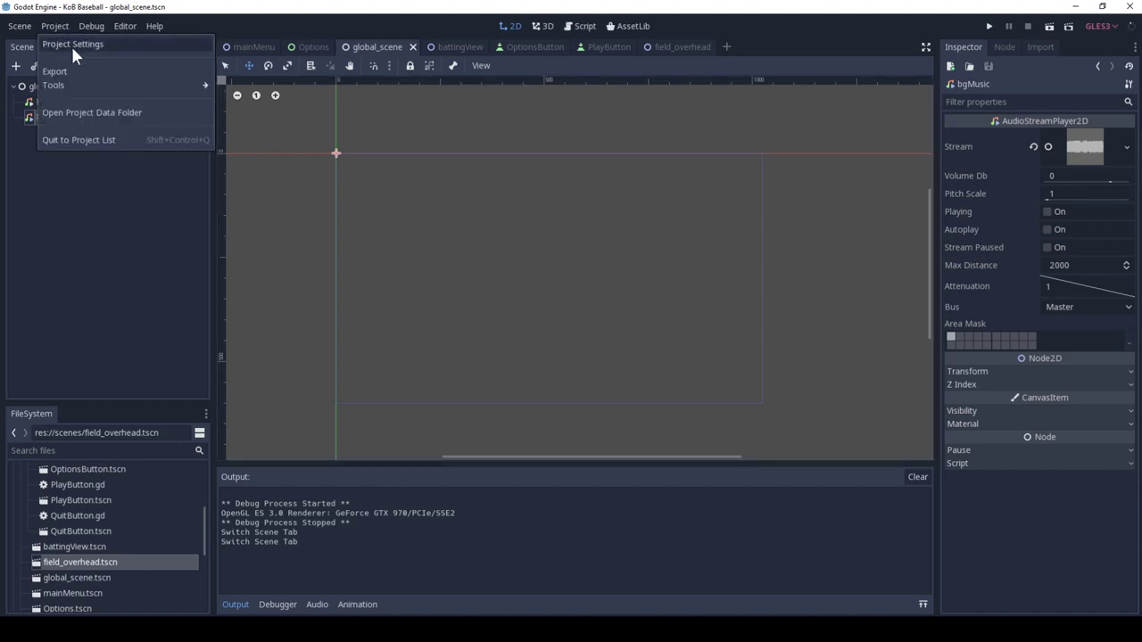
{"action": "left_click", "coordinate": [70, 42]}
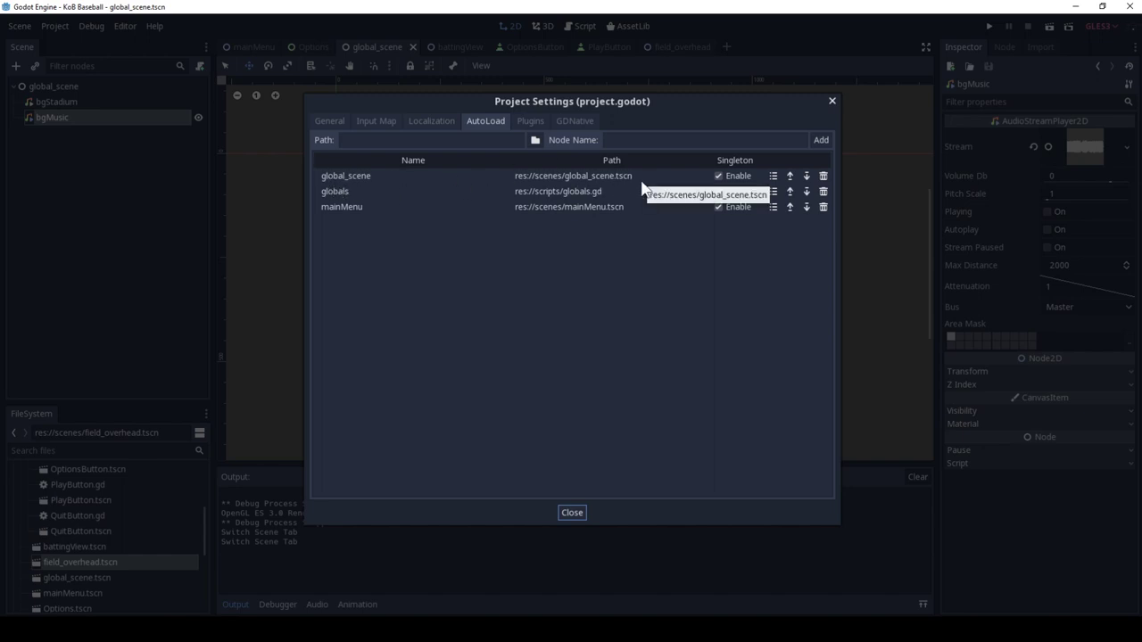
{"action": "left_click", "coordinate": [338, 191]}
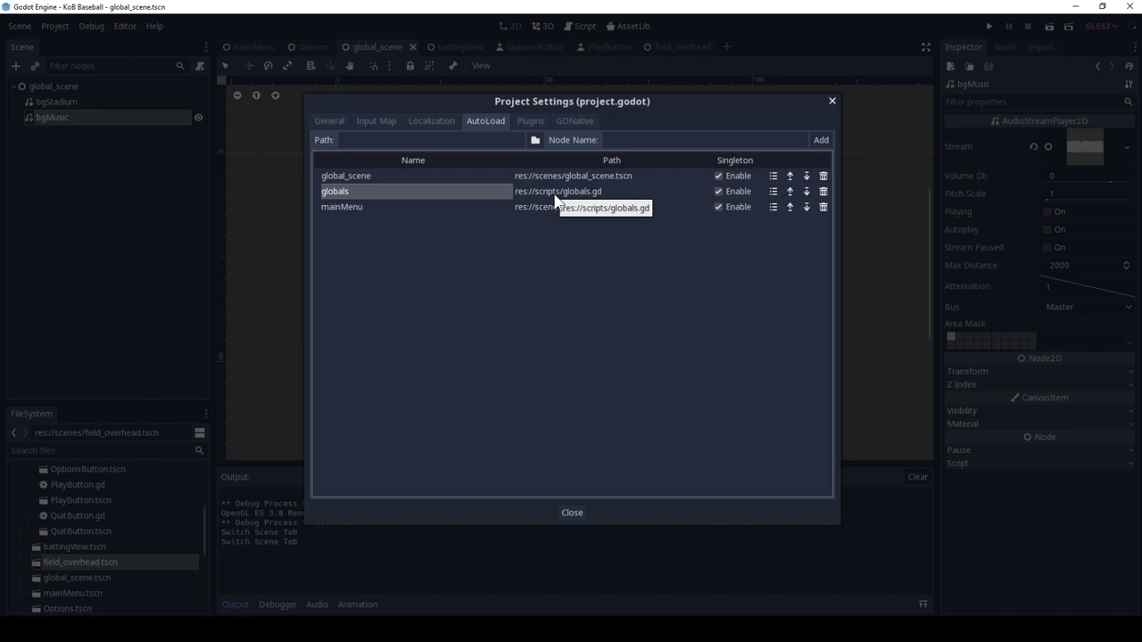
{"action": "left_click", "coordinate": [357, 207]}
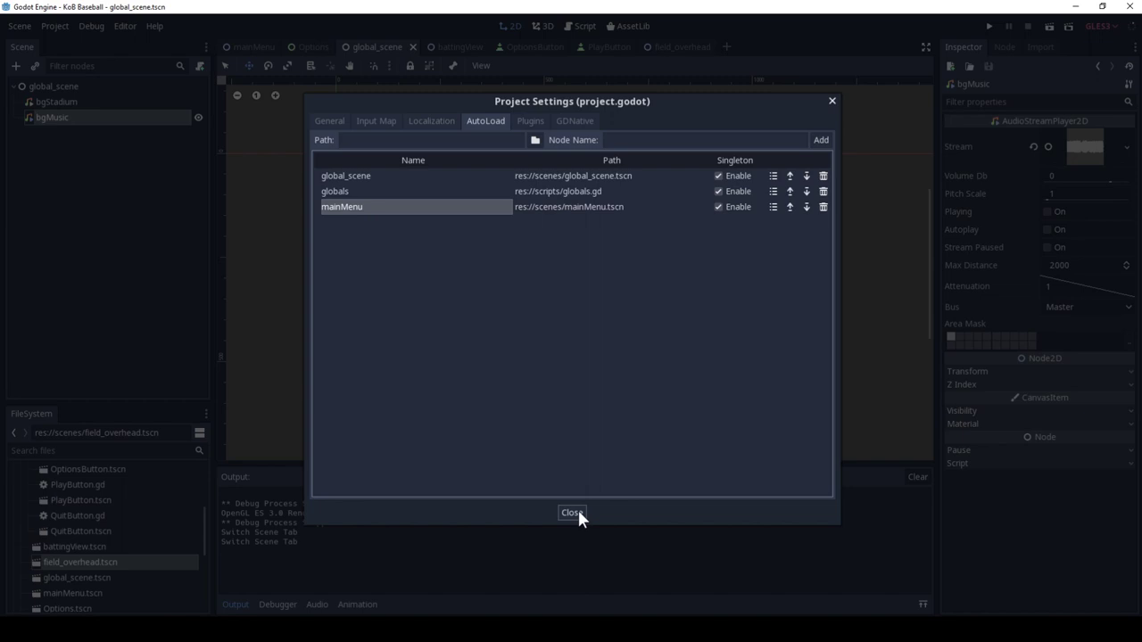
{"action": "left_click", "coordinate": [577, 513]}
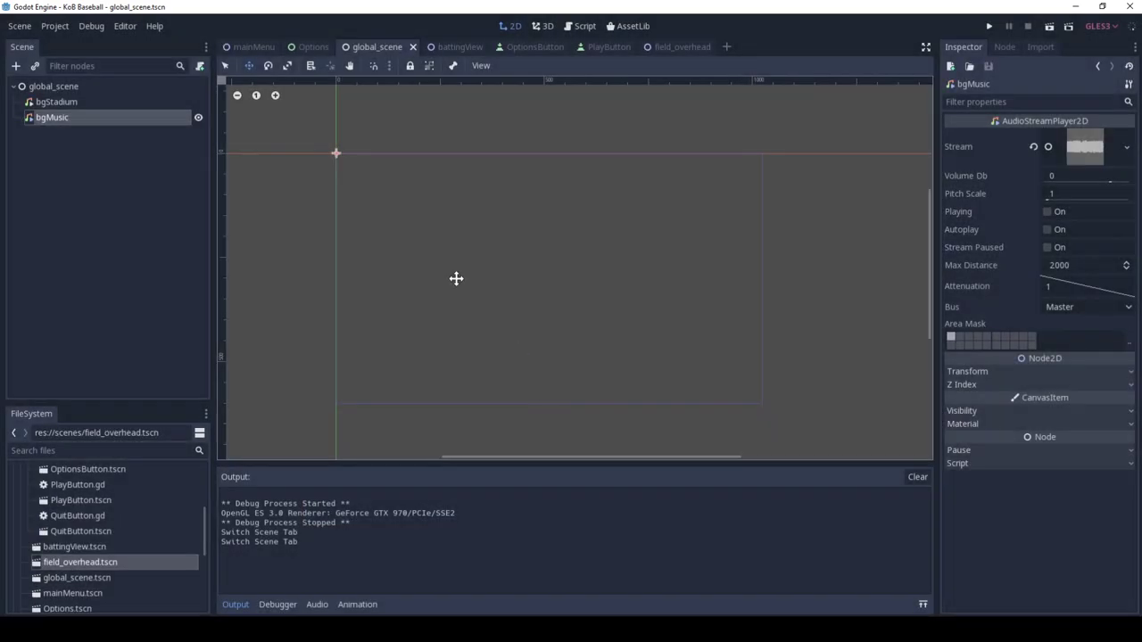
Step: Switch back to the mainMenu scene with its PLAY, OPTIONS and QUIT buttons
{"action": "left_click", "coordinate": [255, 42]}
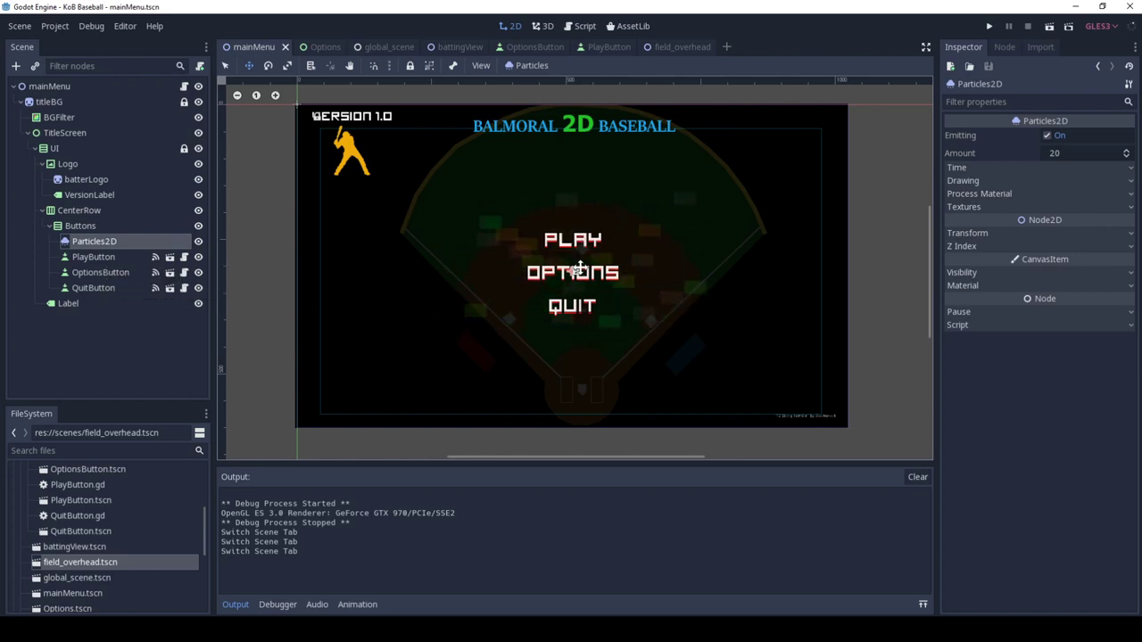
{"action": "left_click", "coordinate": [102, 256]}
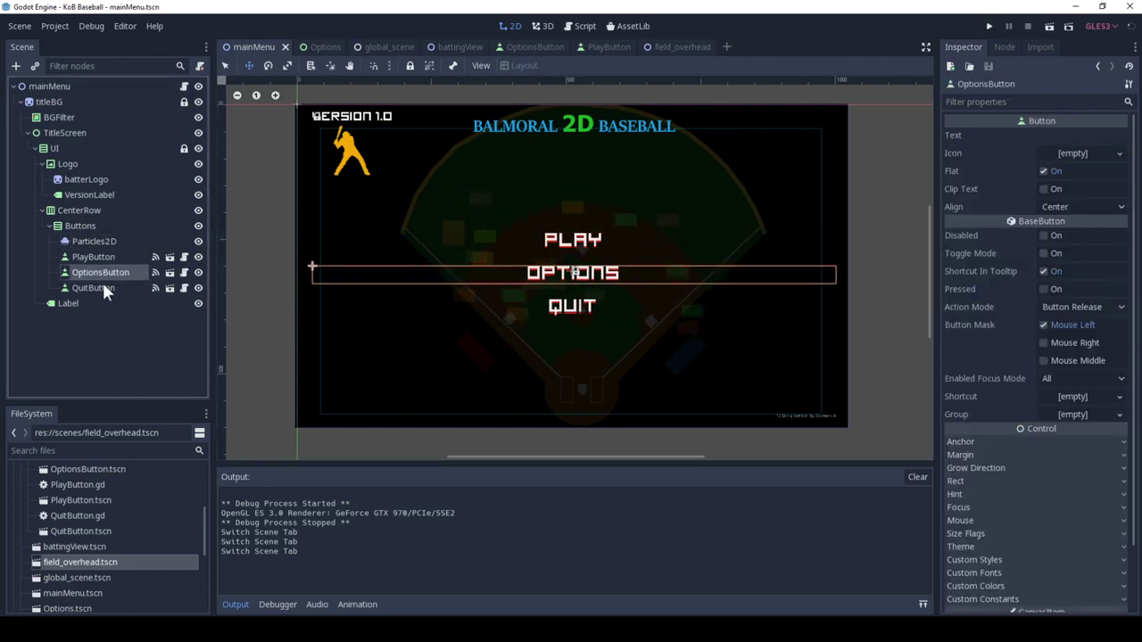
{"action": "left_click", "coordinate": [98, 287]}
{"action": "left_click", "coordinate": [95, 272]}
{"action": "left_click", "coordinate": [107, 257]}
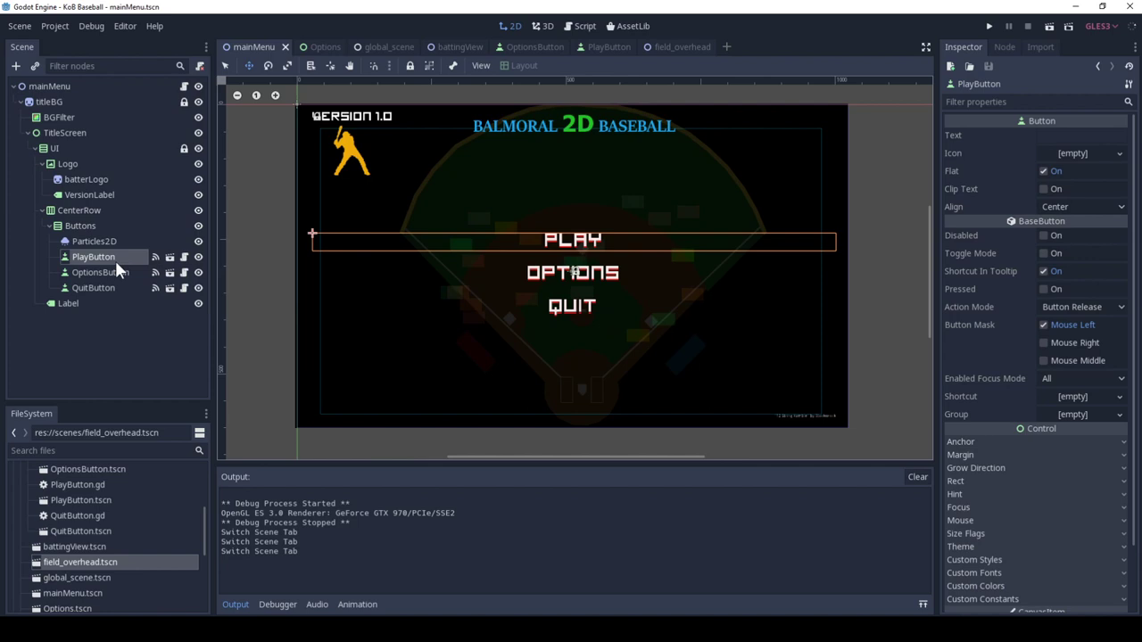
{"action": "left_click", "coordinate": [92, 272]}
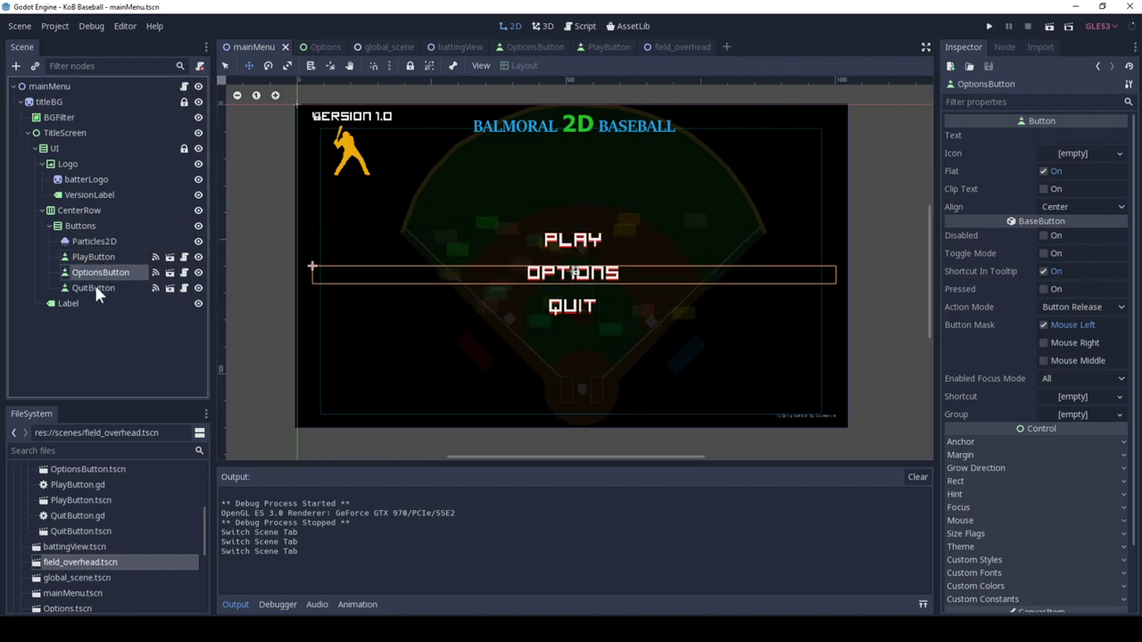
{"action": "left_click", "coordinate": [94, 288]}
{"action": "left_click", "coordinate": [97, 257]}
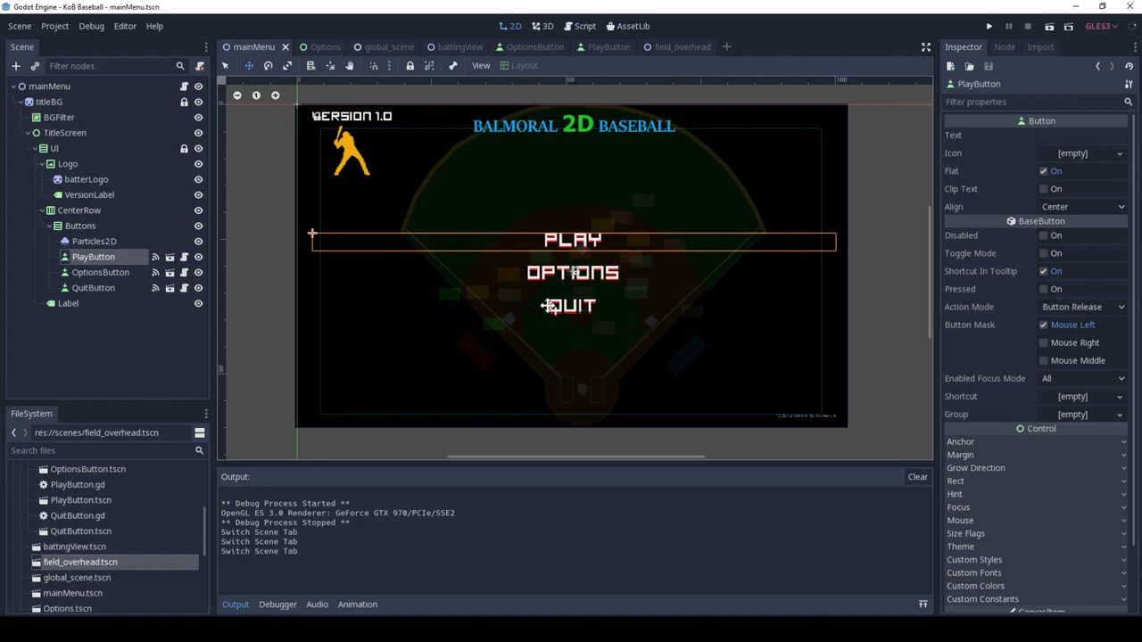
{"action": "left_click", "coordinate": [407, 339]}
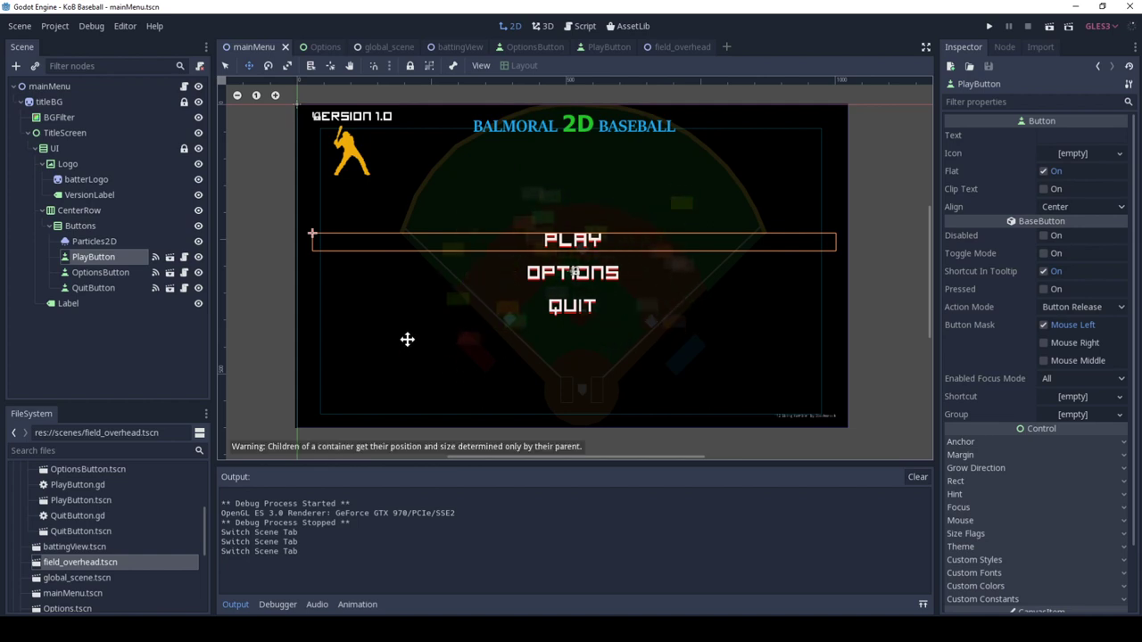
{"action": "scroll", "coordinate": [716, 422], "scroll_direction": "up", "scroll_amount": 3}
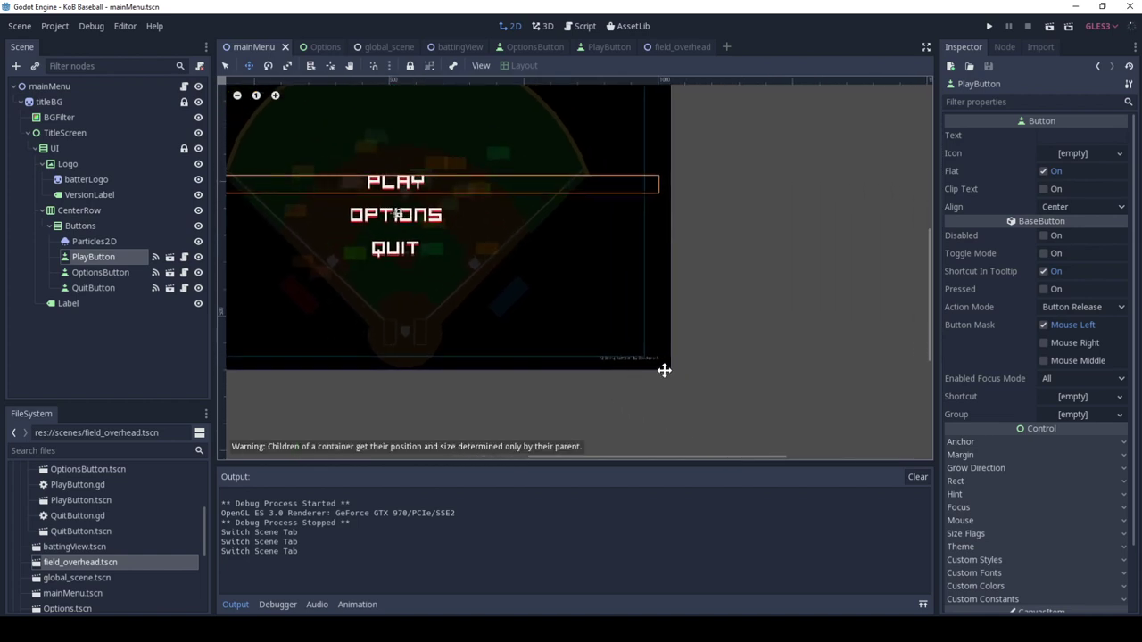
{"action": "scroll", "coordinate": [658, 370], "scroll_direction": "up", "scroll_amount": 5}
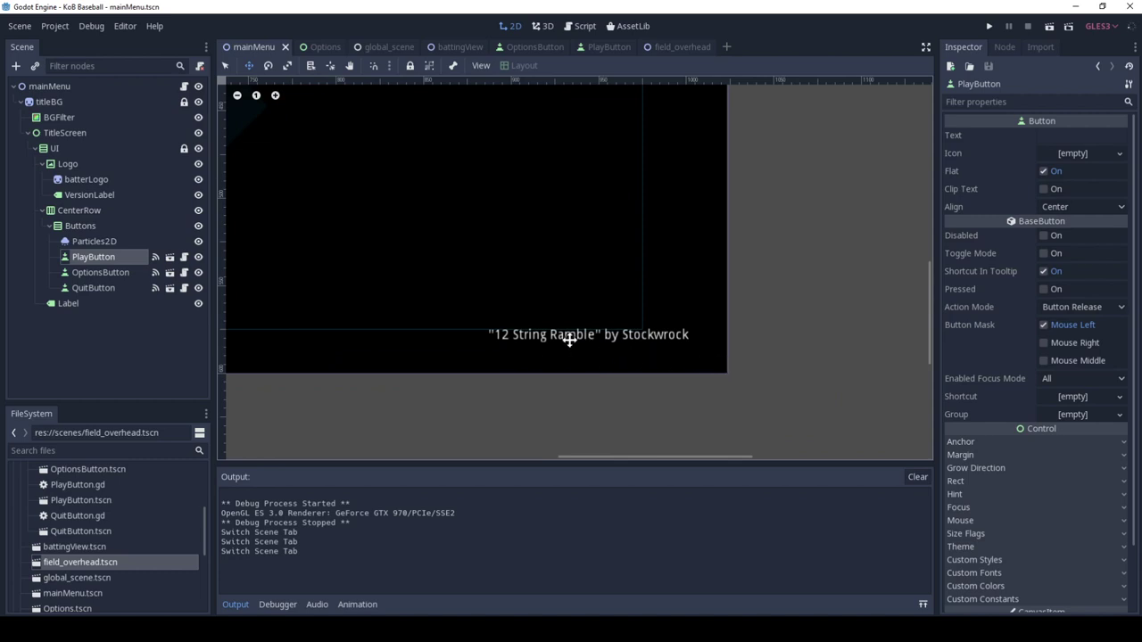
{"action": "scroll", "coordinate": [569, 338], "scroll_direction": "down", "scroll_amount": 8}
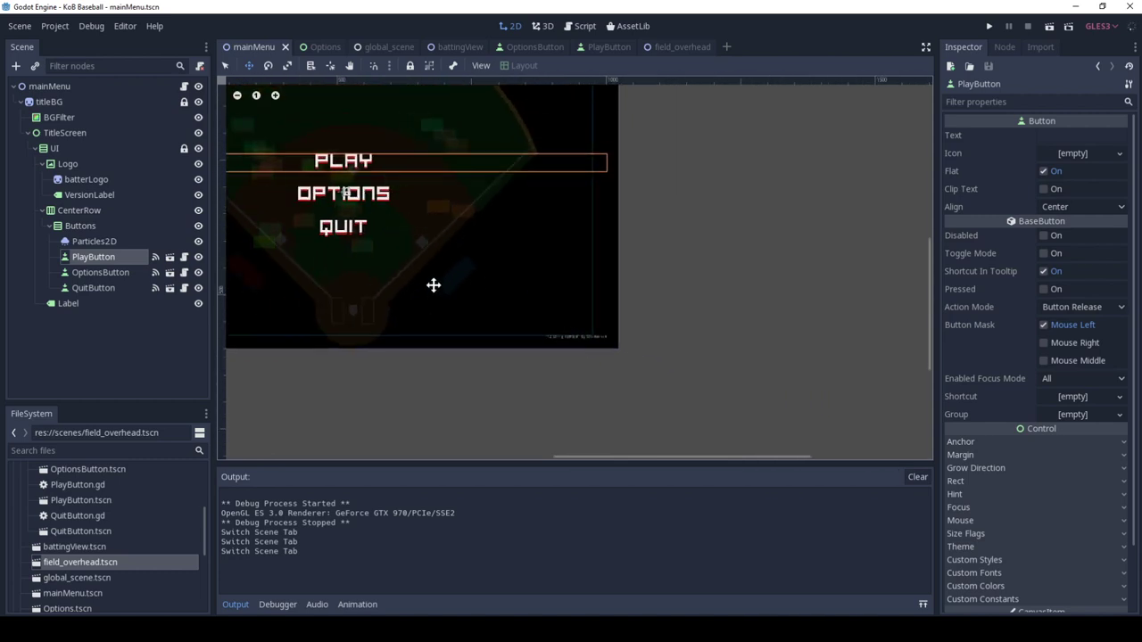
{"action": "scroll", "coordinate": [642, 375], "scroll_direction": "up", "scroll_amount": 3}
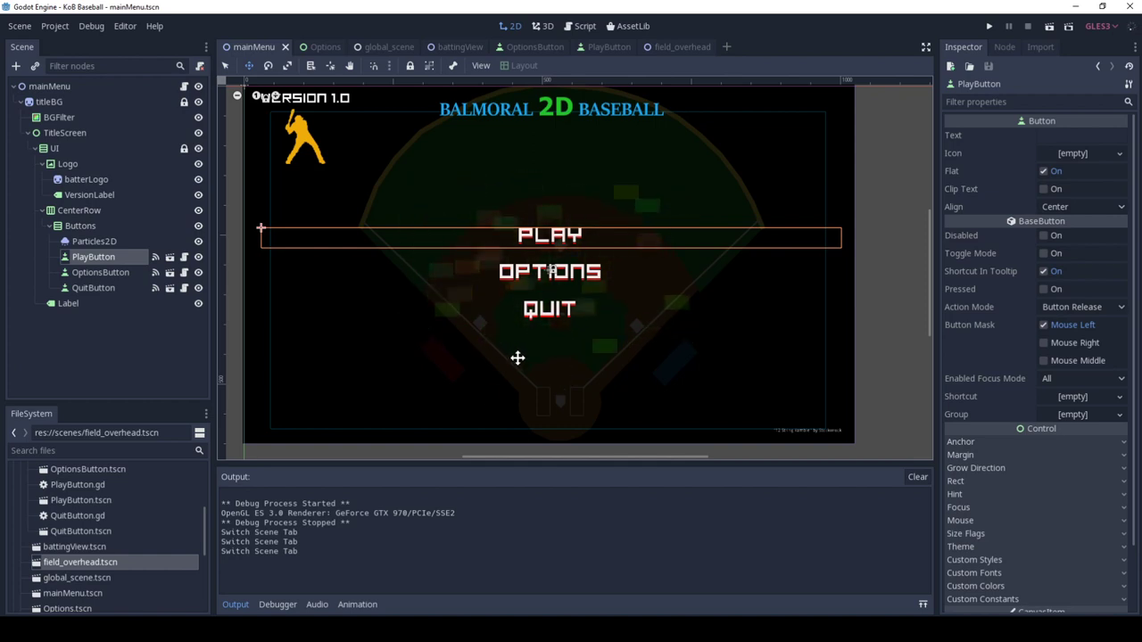
Step: Save the scene and launch the game with F5
{"action": "scroll", "coordinate": [571, 339], "scroll_direction": "up", "scroll_amount": 2}
{"action": "scroll", "coordinate": [581, 313], "scroll_direction": "down", "scroll_amount": 4}
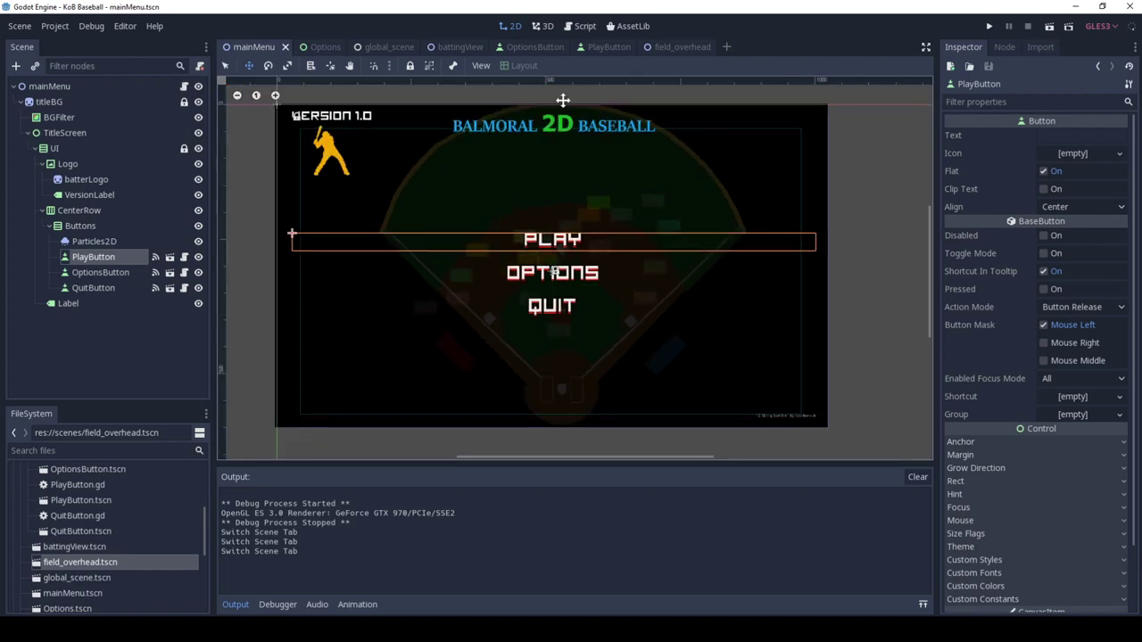
{"action": "left_click", "coordinate": [379, 365]}
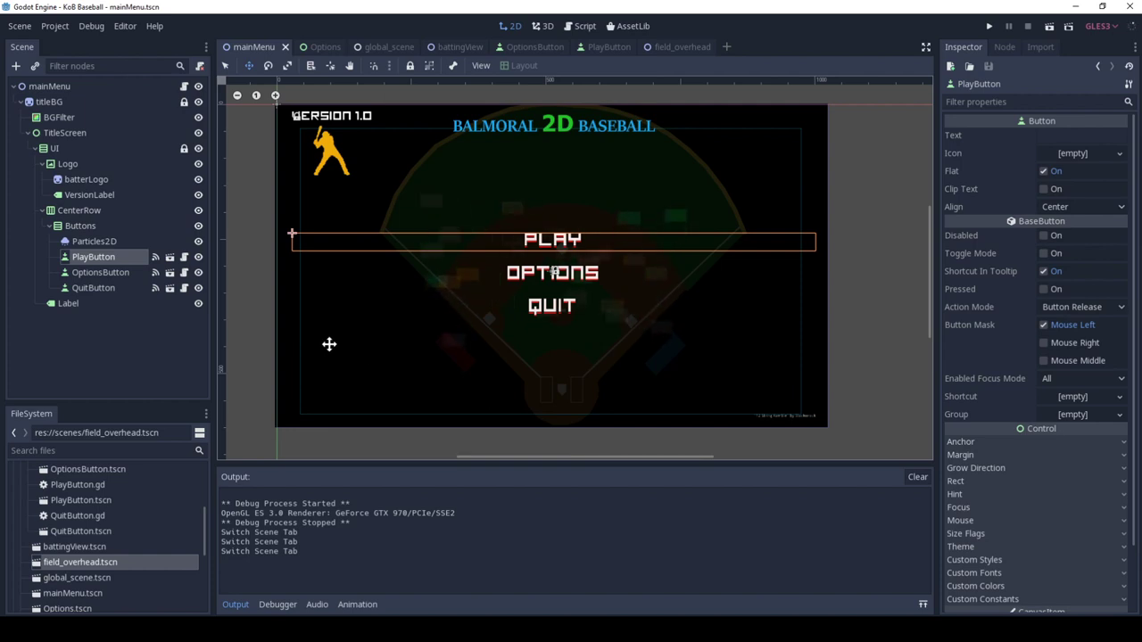
{"action": "key", "text": "F5"}
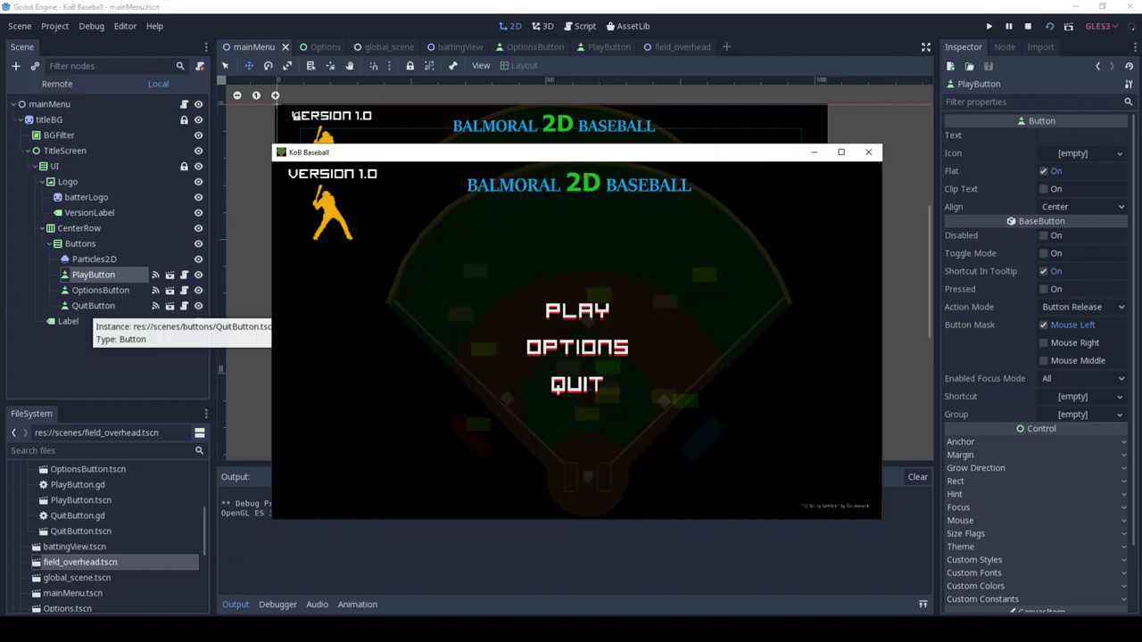
Step: In the game, open OPTIONS, slide Music Volume between OFF and MAX, and return
{"action": "left_click_drag", "start_coordinate": [466, 155], "coordinate": [432, 107]}
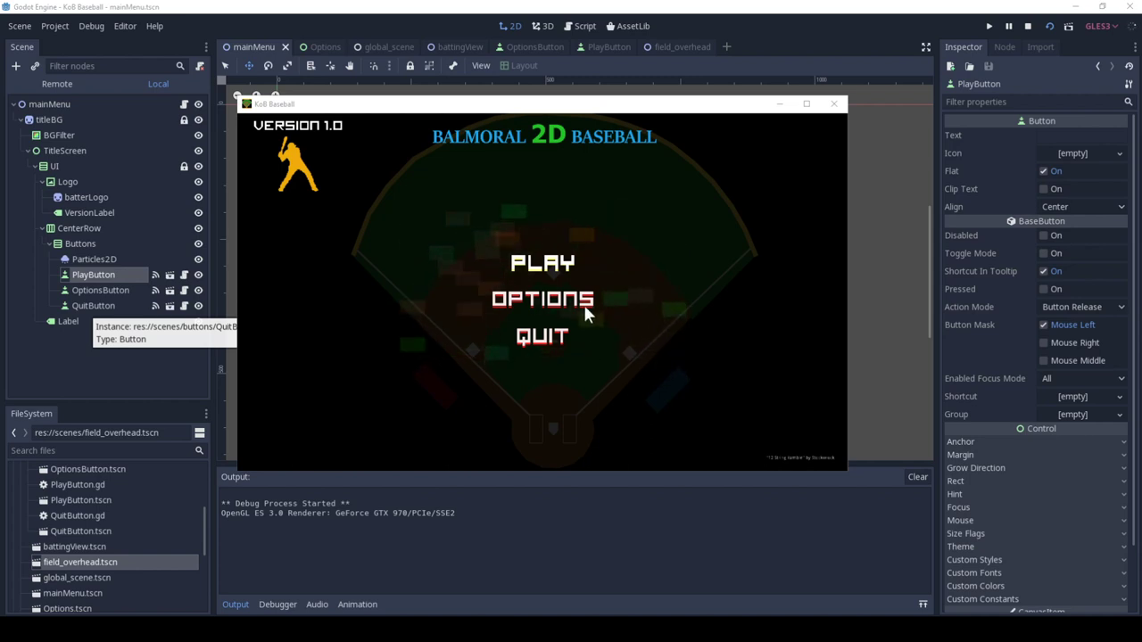
{"action": "left_click", "coordinate": [555, 306]}
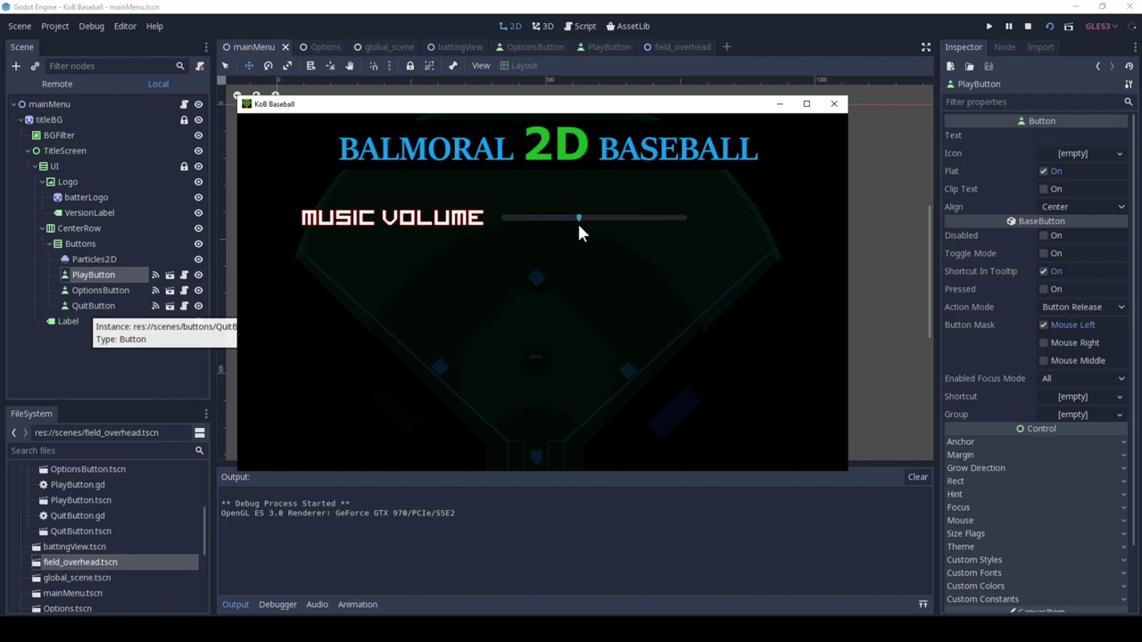
{"action": "left_click_drag", "start_coordinate": [579, 218], "coordinate": [506, 224]}
{"action": "key", "text": "Escape"}
Step: Quit the running game and reselect the PlayButton node in the Scene dock
{"action": "left_click", "coordinate": [546, 337]}
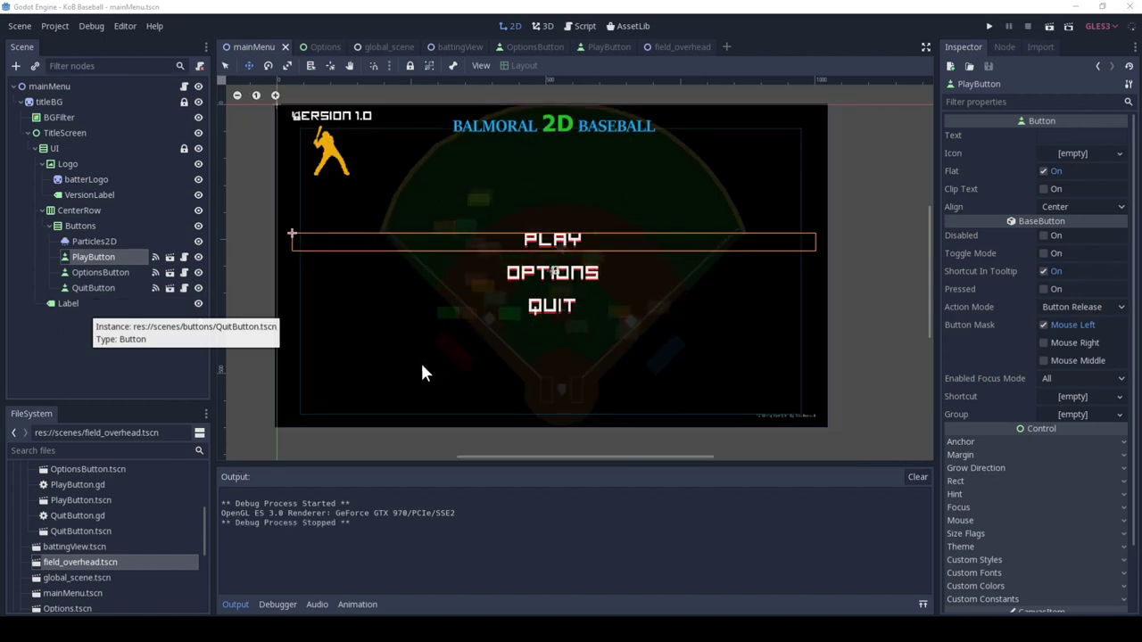
{"action": "left_click", "coordinate": [68, 341]}
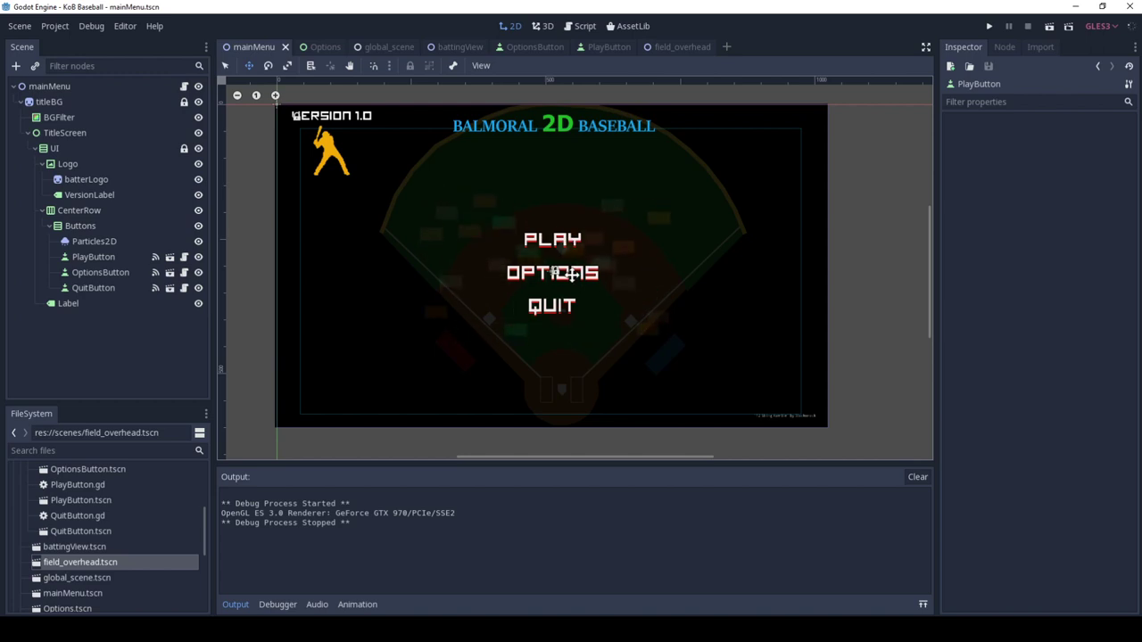
{"action": "left_click", "coordinate": [119, 256]}
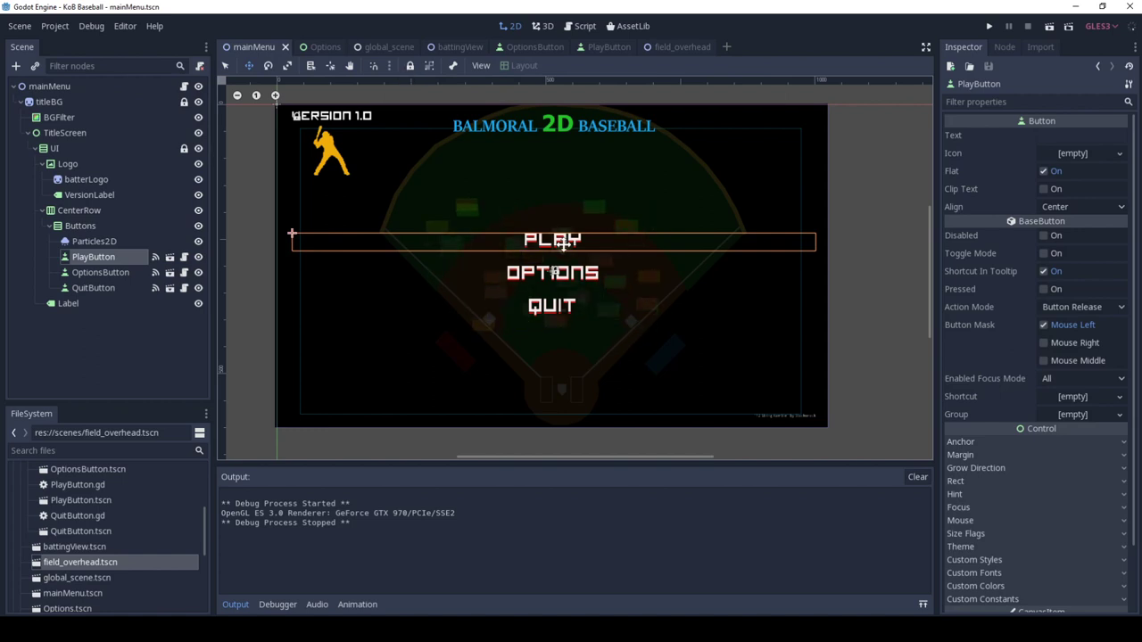
Step: Make the FileSystem dock taller and collapse the buttons folder to list more files
{"action": "left_click", "coordinate": [374, 46]}
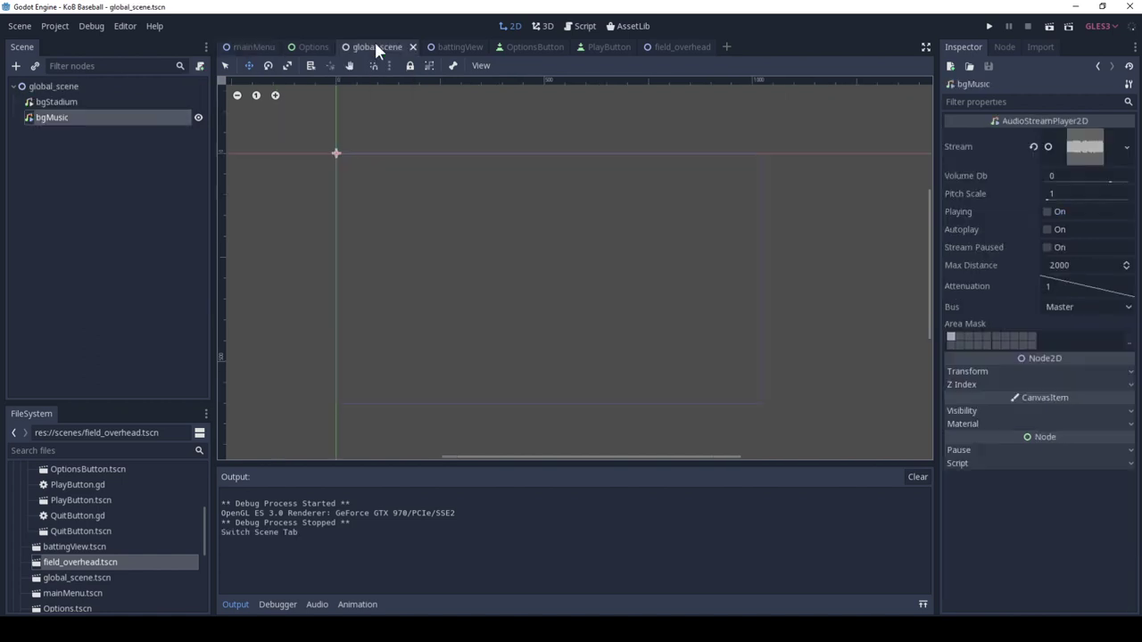
{"action": "left_click", "coordinate": [248, 46]}
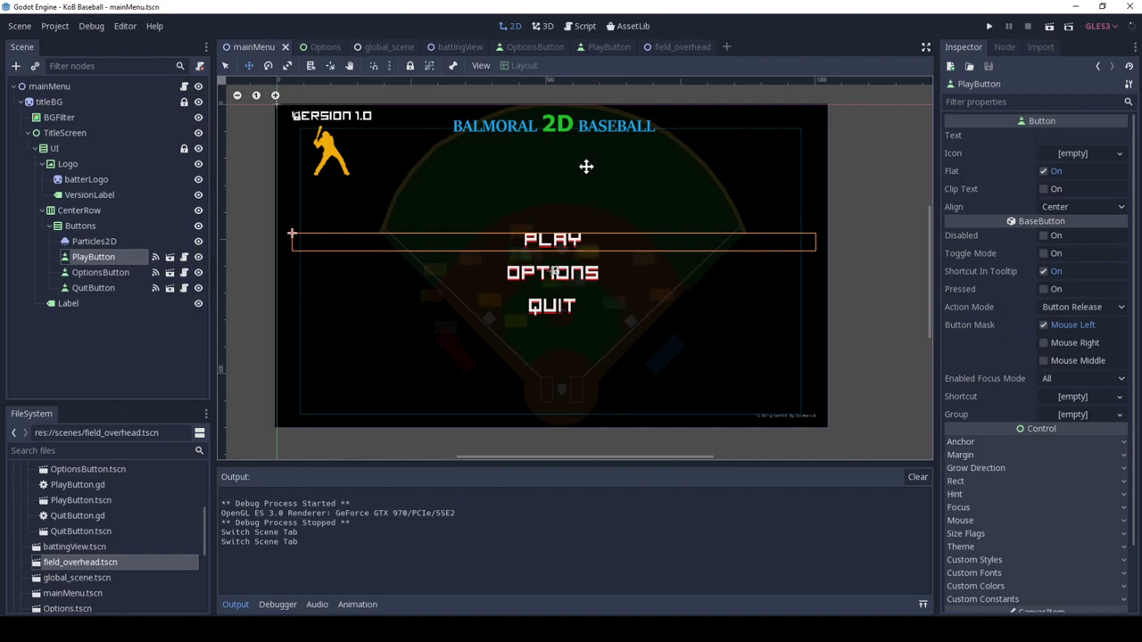
{"action": "scroll", "coordinate": [85, 517], "scroll_direction": "down", "scroll_amount": 3}
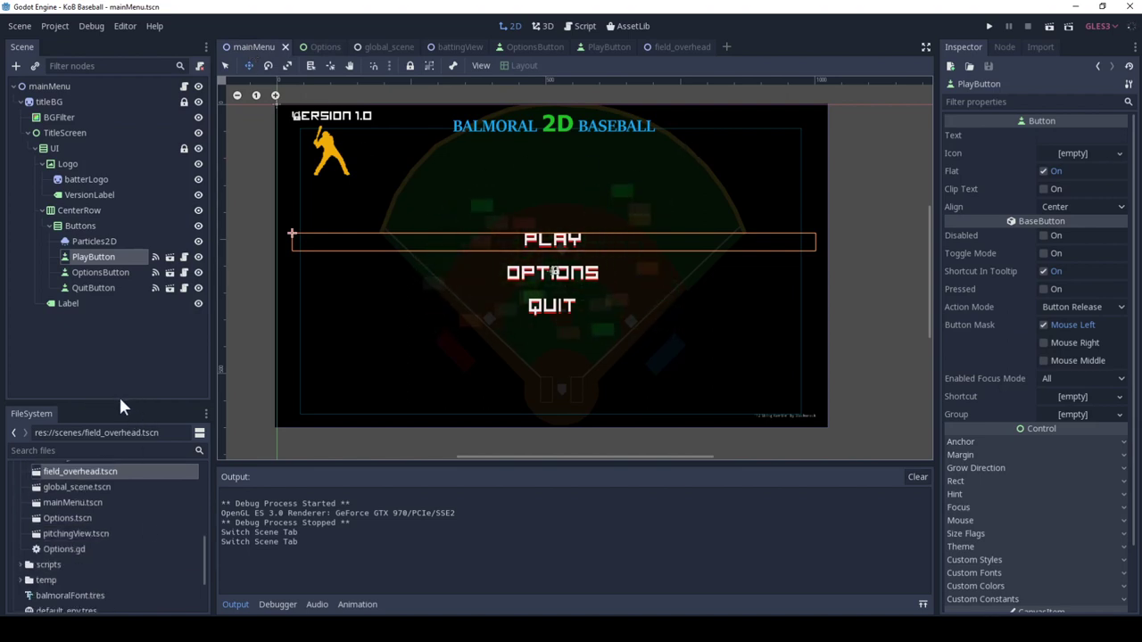
{"action": "left_click_drag", "start_coordinate": [116, 400], "coordinate": [116, 326]}
{"action": "scroll", "coordinate": [144, 546], "scroll_direction": "up", "scroll_amount": 5}
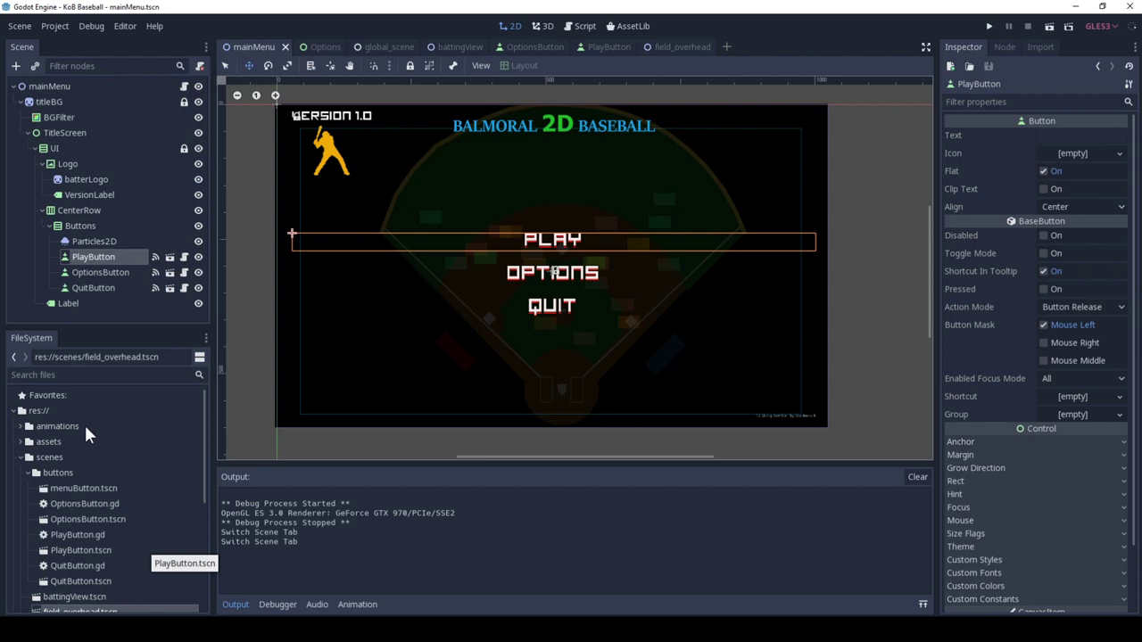
{"action": "scroll", "coordinate": [88, 490], "scroll_direction": "down", "scroll_amount": 3}
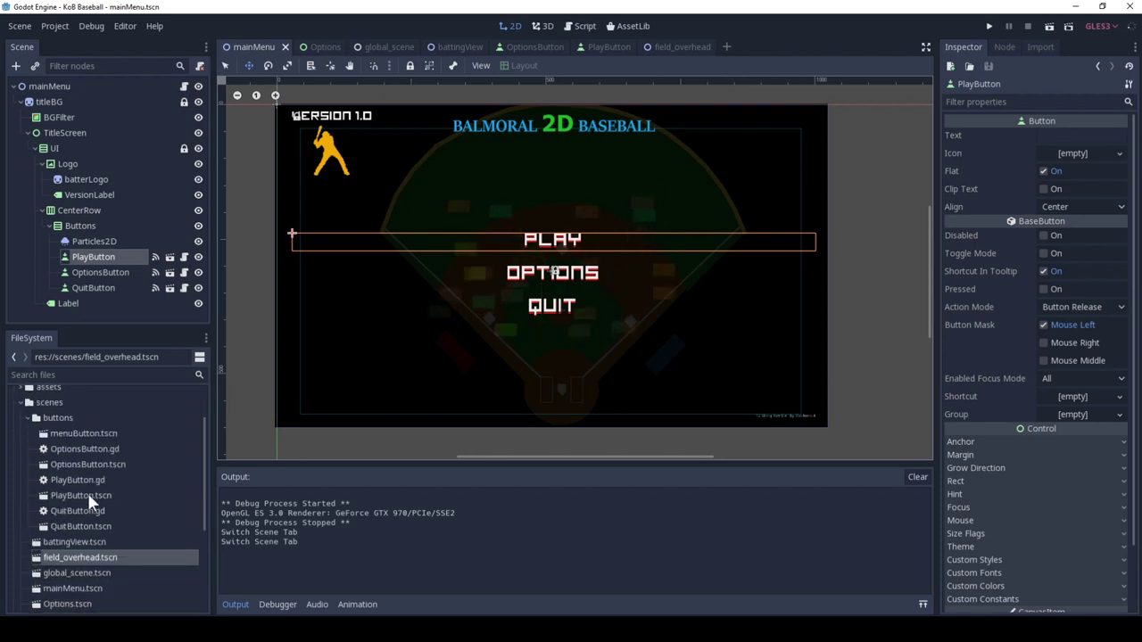
{"action": "left_click", "coordinate": [26, 417]}
{"action": "scroll", "coordinate": [77, 450], "scroll_direction": "down", "scroll_amount": 3}
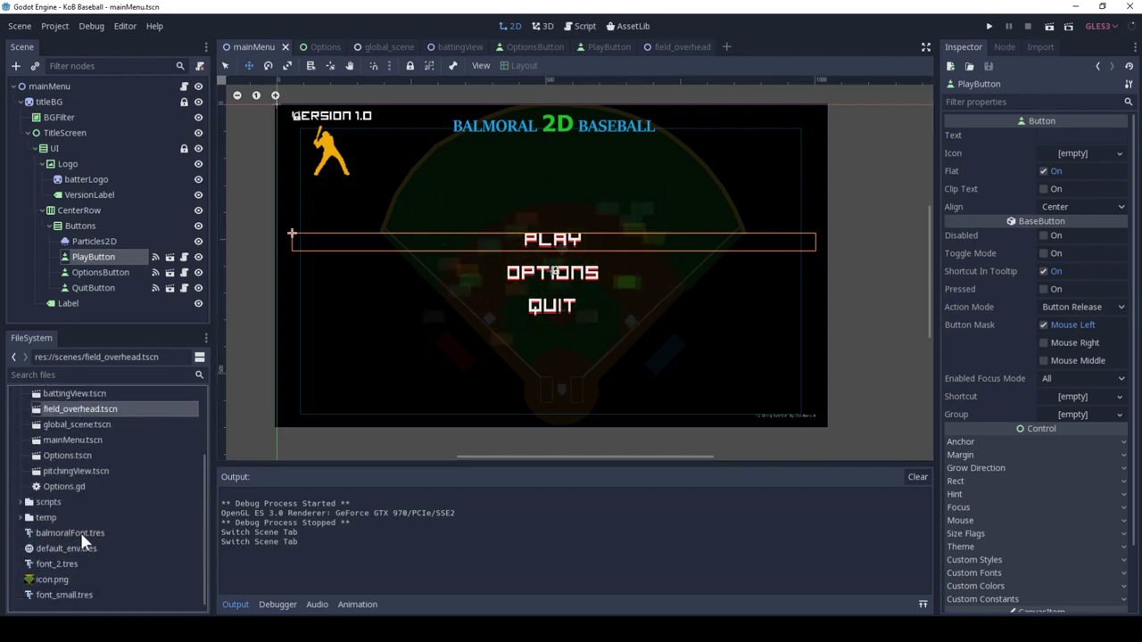
{"action": "scroll", "coordinate": [118, 556], "scroll_direction": "up", "scroll_amount": 5}
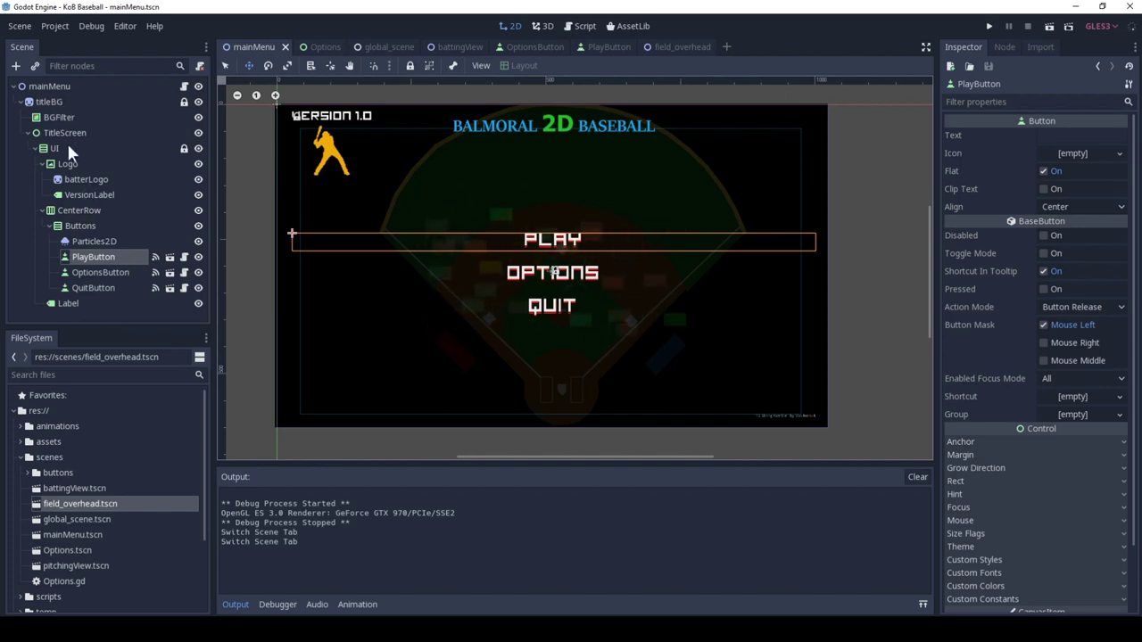
Step: Inspect the mainMenu, titleBG and BGFilter nodes, then switch to OptionsButton.tscn
{"action": "left_click", "coordinate": [49, 86]}
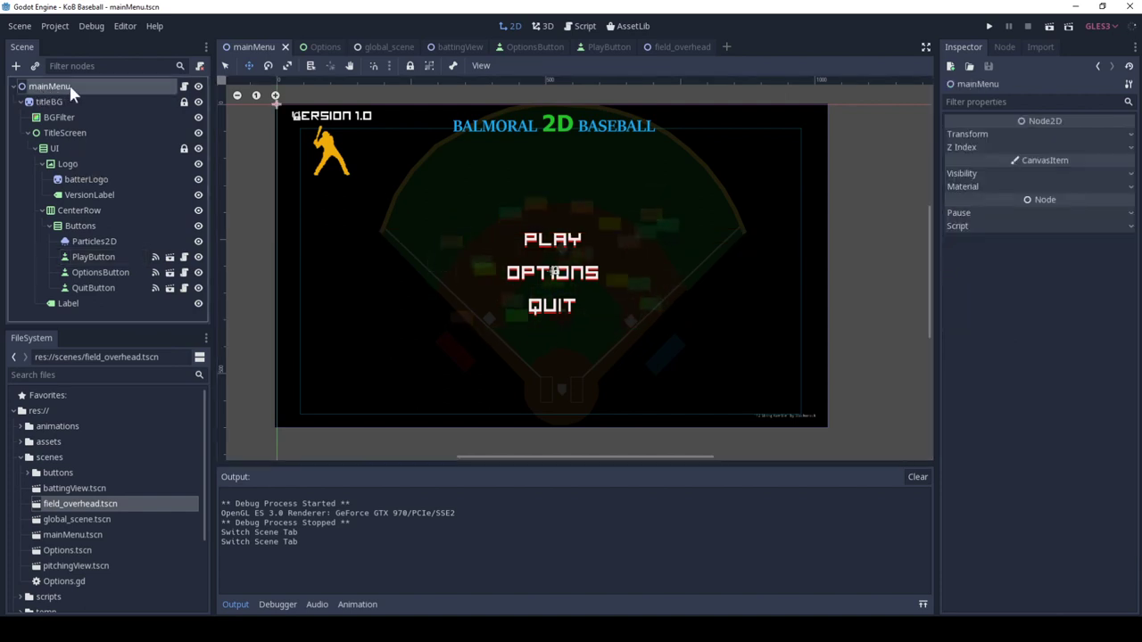
{"action": "left_click", "coordinate": [50, 102]}
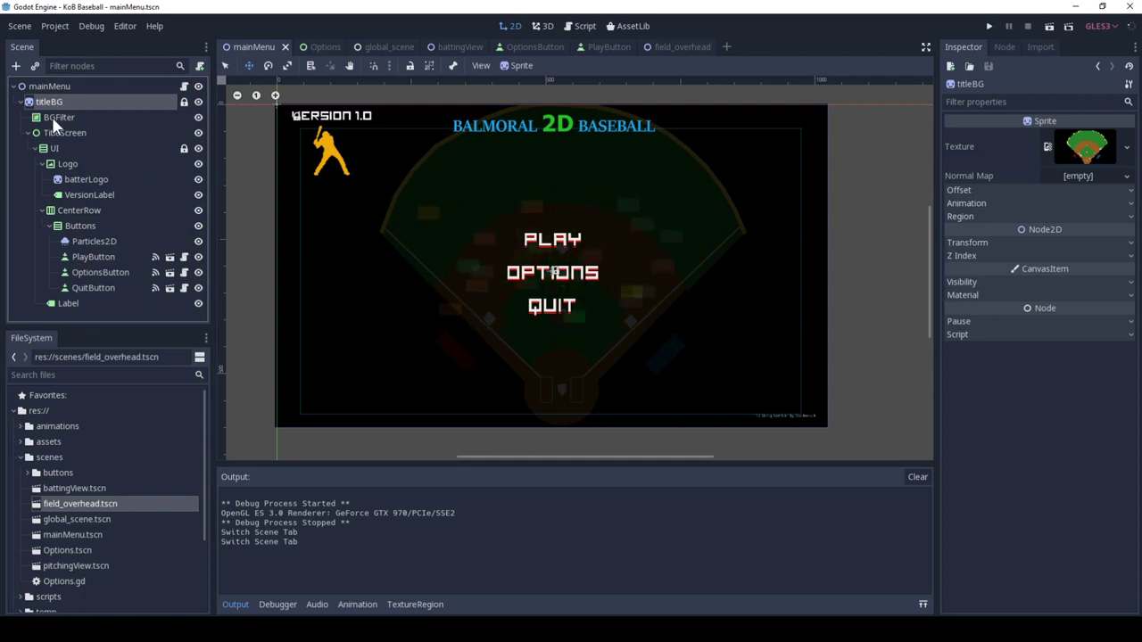
{"action": "left_click", "coordinate": [52, 116]}
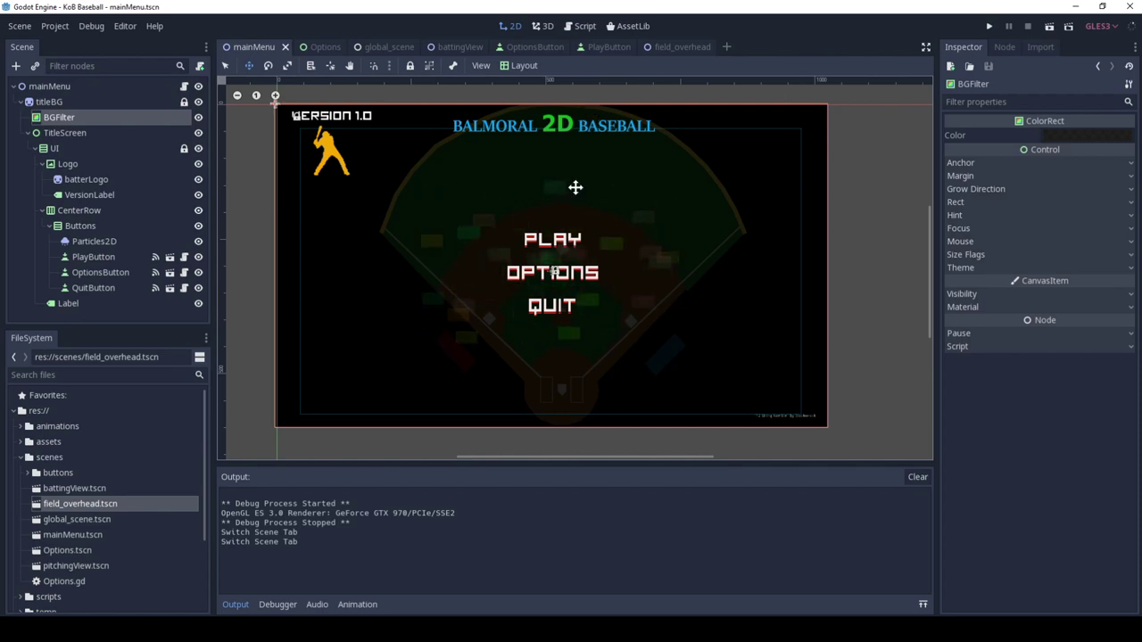
{"action": "left_click", "coordinate": [522, 47]}
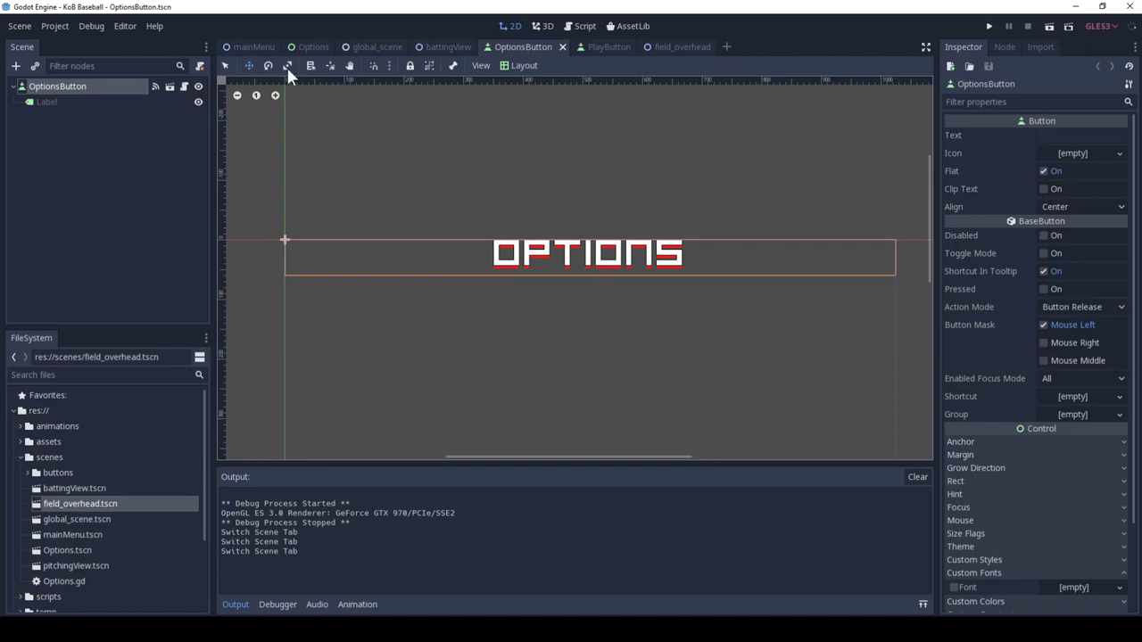
Step: Select the sldMusicVolume slider (-24 to 0) in Options and look up HSlider in Create New Node
{"action": "left_click", "coordinate": [252, 47]}
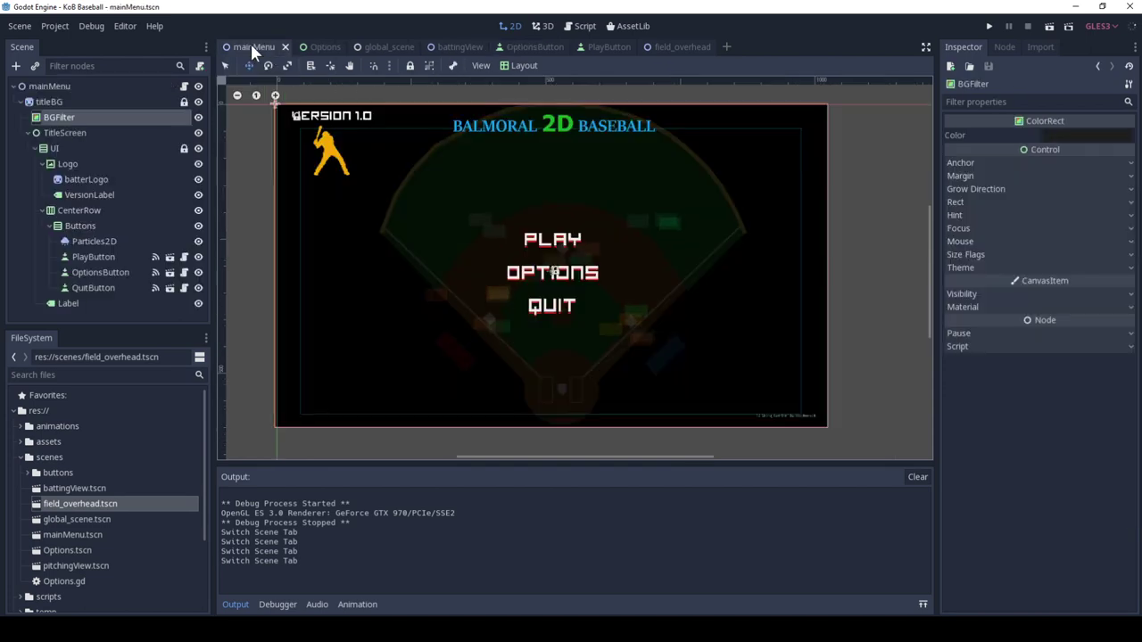
{"action": "left_click", "coordinate": [321, 47]}
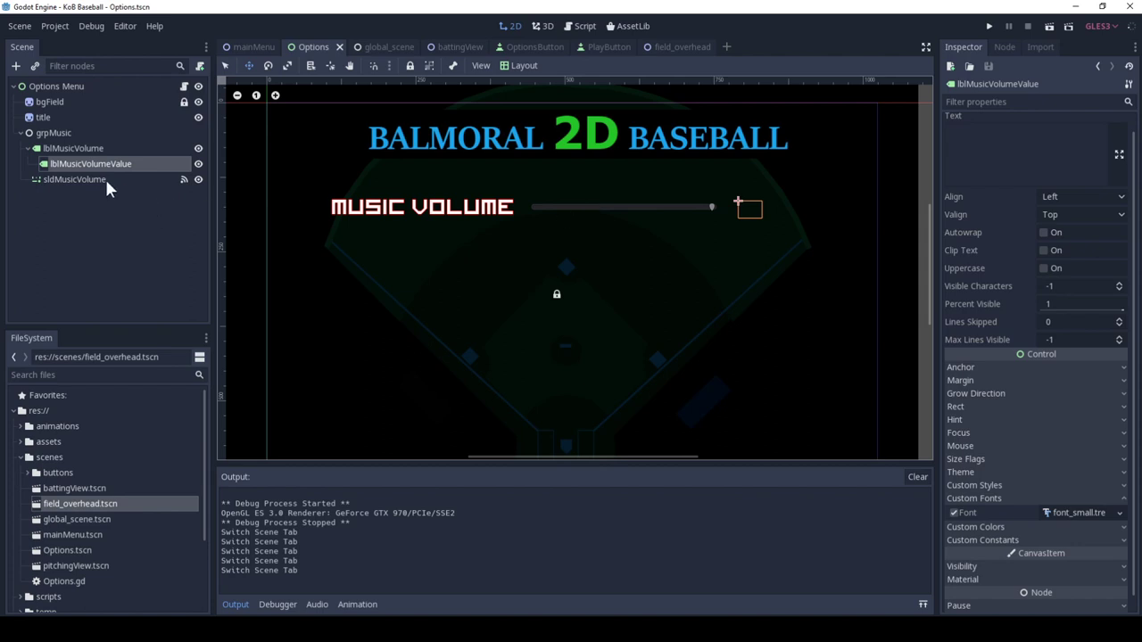
{"action": "left_click", "coordinate": [75, 180]}
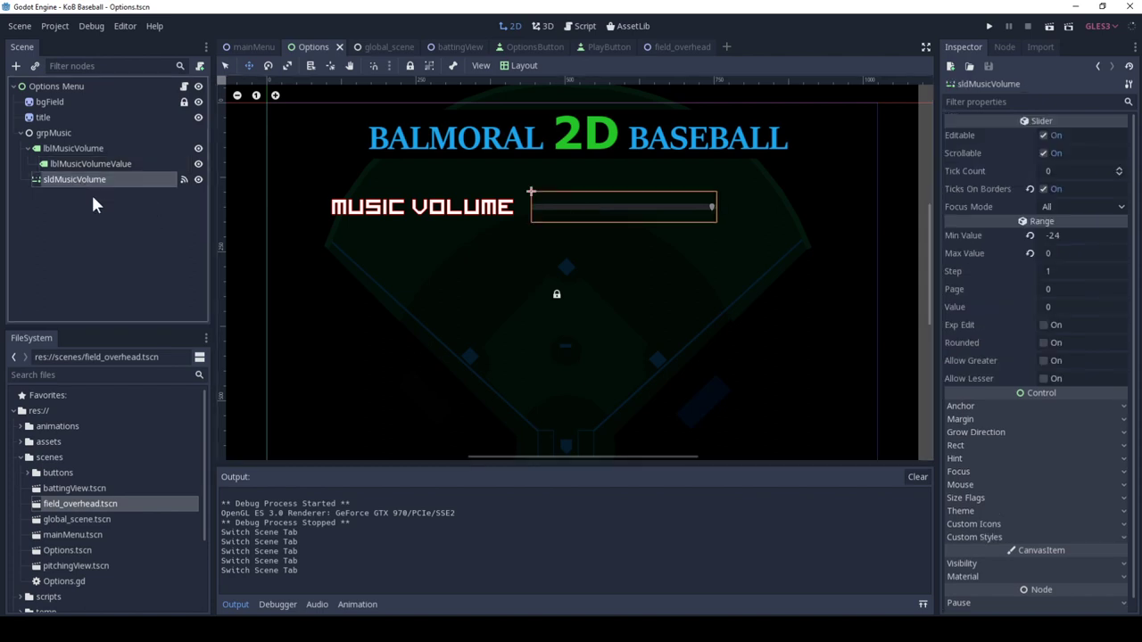
{"action": "left_click", "coordinate": [15, 66]}
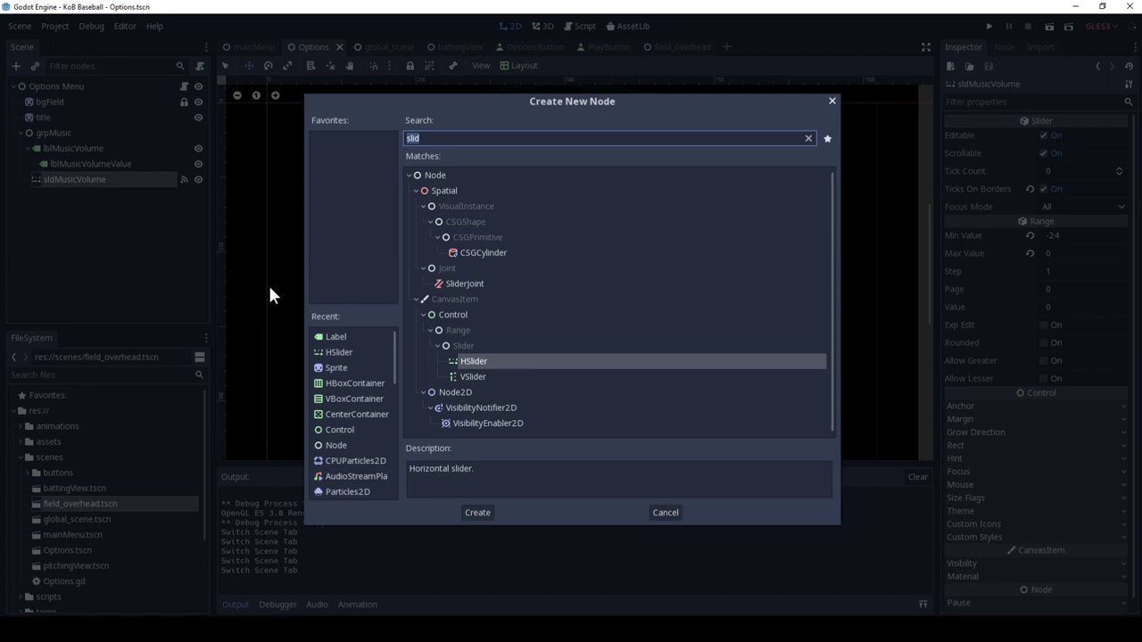
{"action": "type", "text": "hs"}
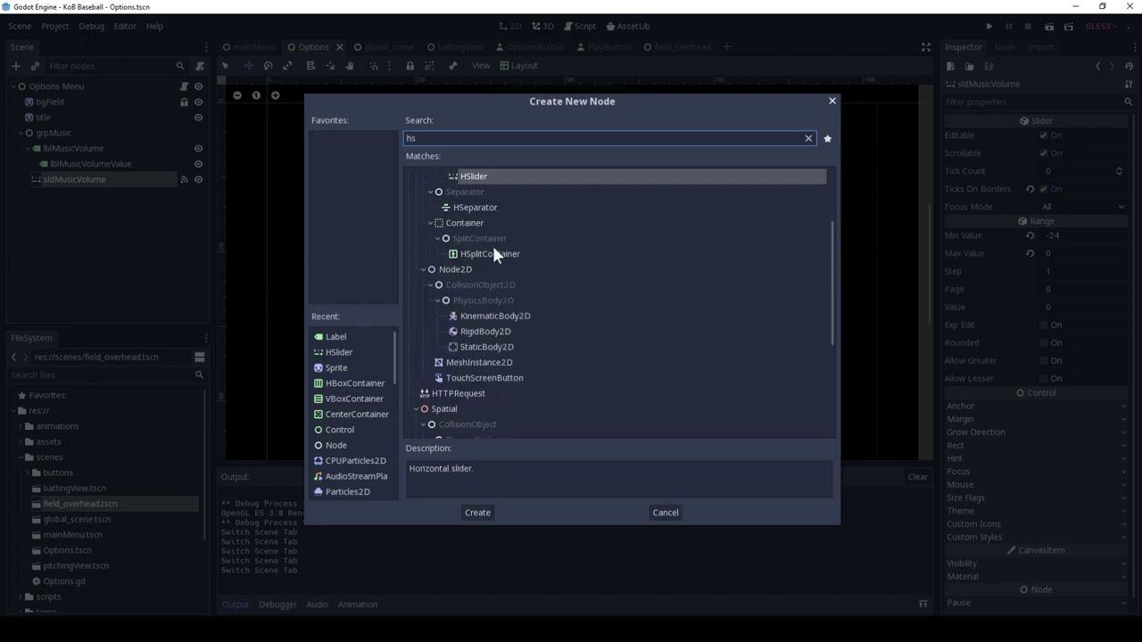
{"action": "left_click", "coordinate": [665, 513]}
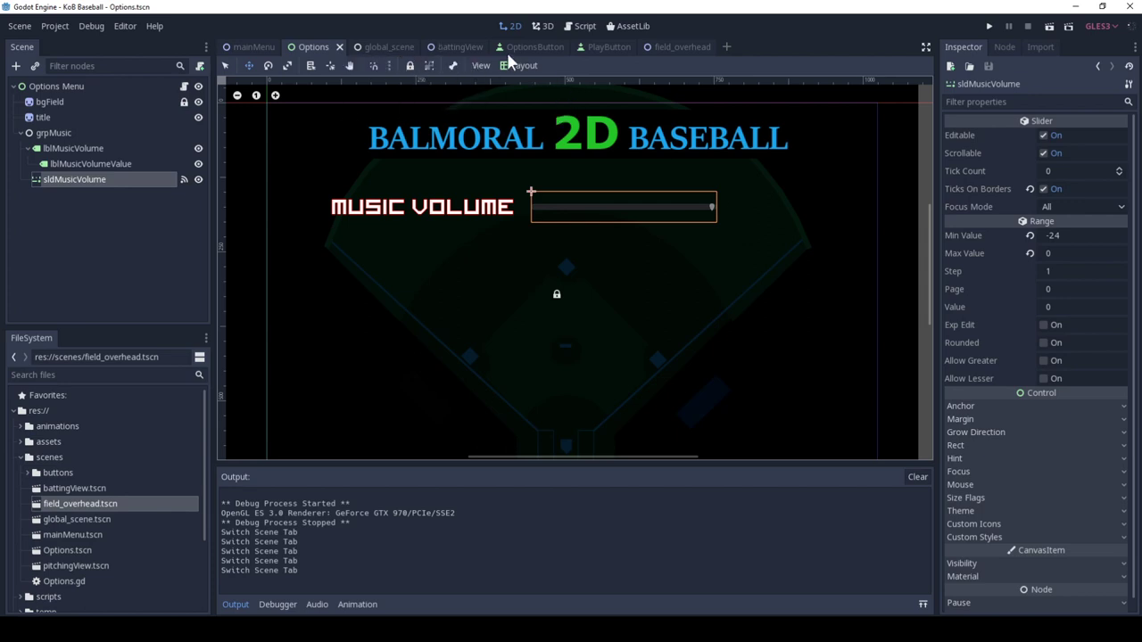
Step: Show Options.gd, whose slider handler sets bg_music volume with OFF and MAX labels
{"action": "left_click", "coordinate": [584, 27]}
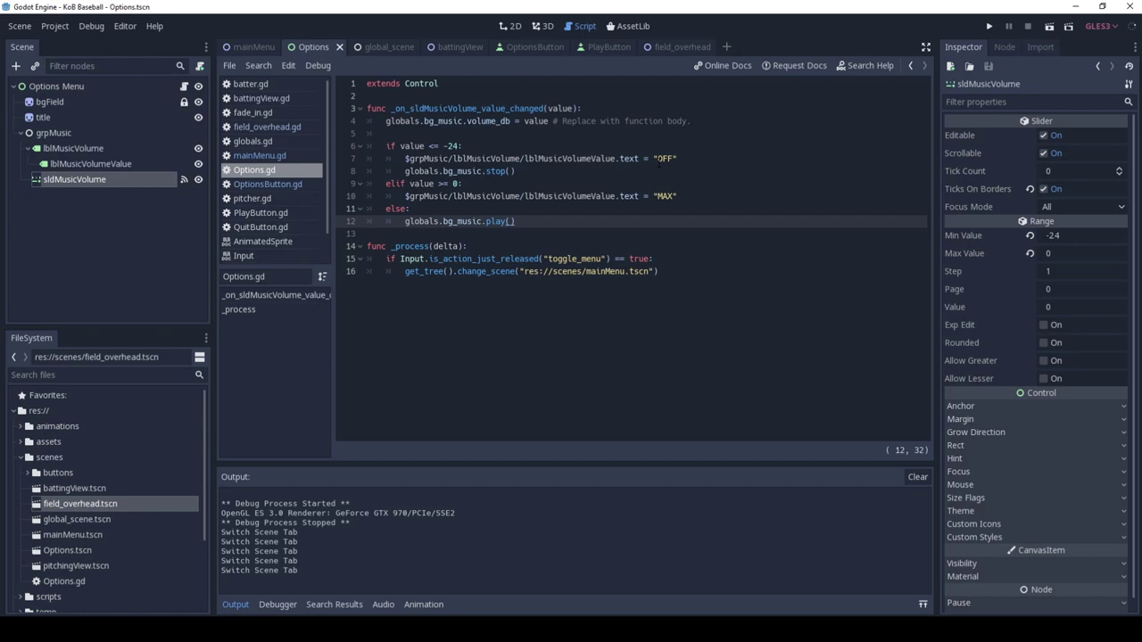
Step: Highlight the OFF and MAX label lines, the music-restart line and the slider handler, then open mainMenu.gd
{"action": "left_click", "coordinate": [678, 159]}
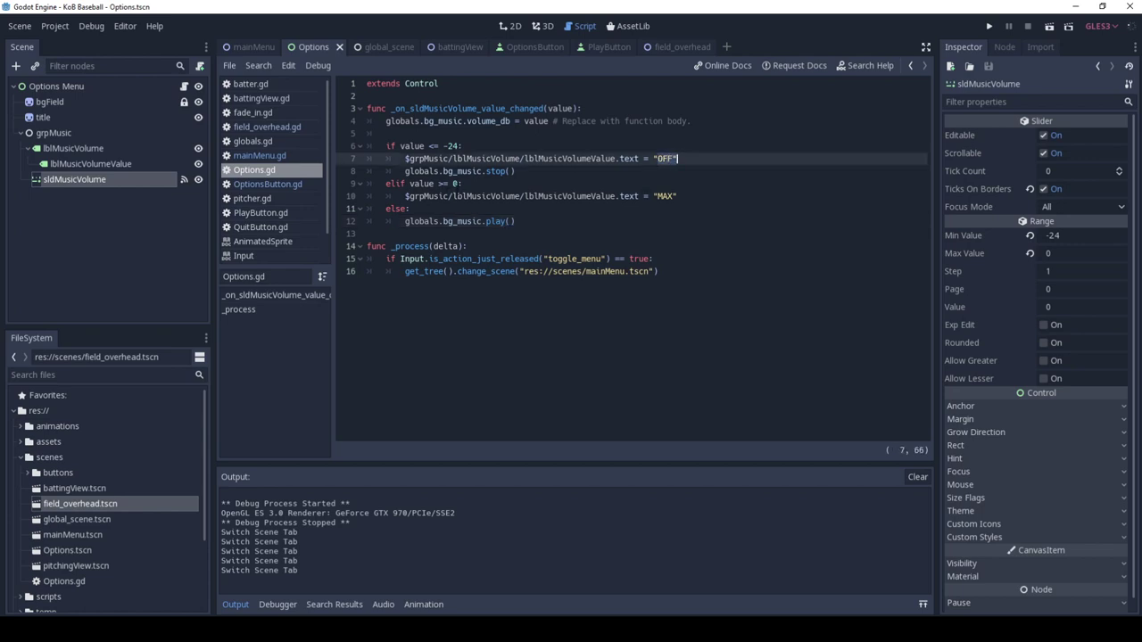
{"action": "left_click", "coordinate": [662, 196]}
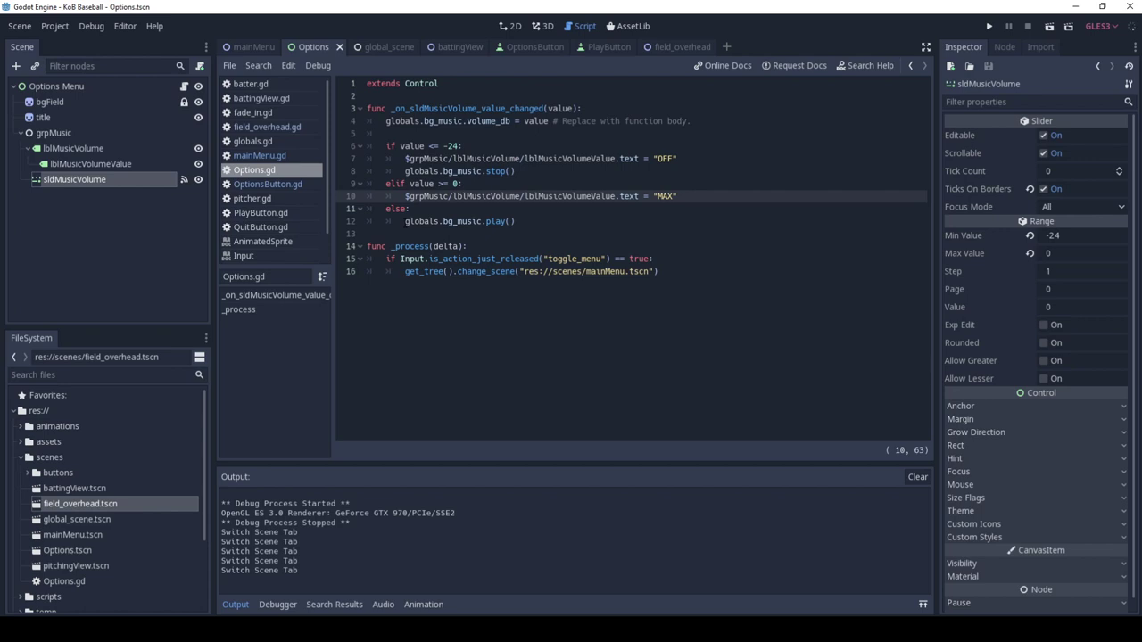
{"action": "left_click_drag", "start_coordinate": [405, 221], "coordinate": [516, 222]}
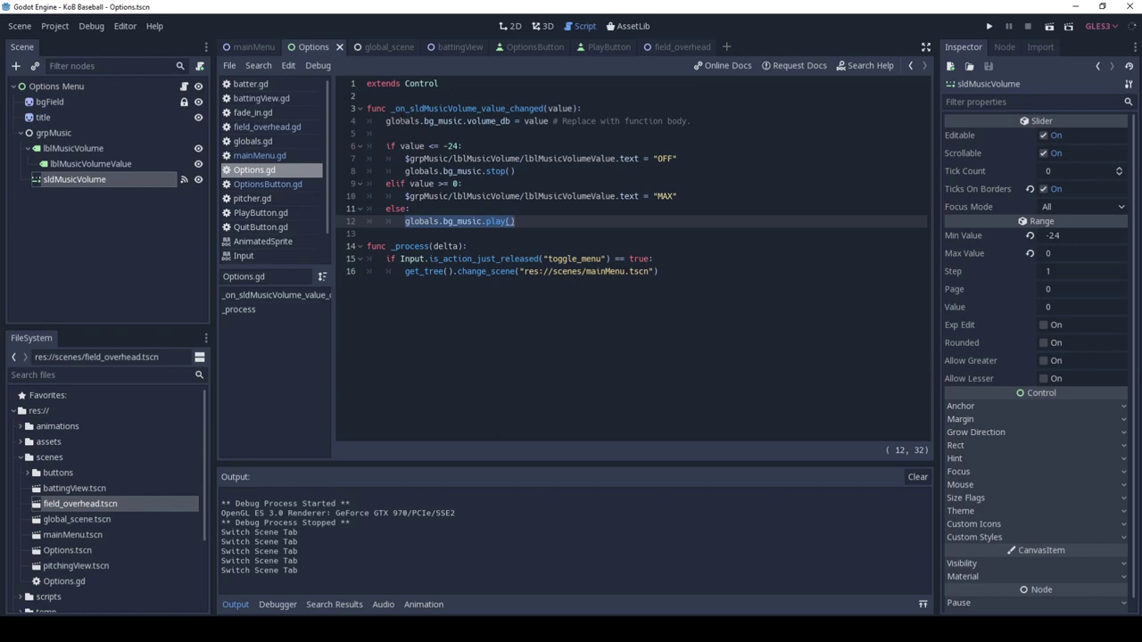
{"action": "left_click_drag", "start_coordinate": [393, 108], "coordinate": [579, 108]}
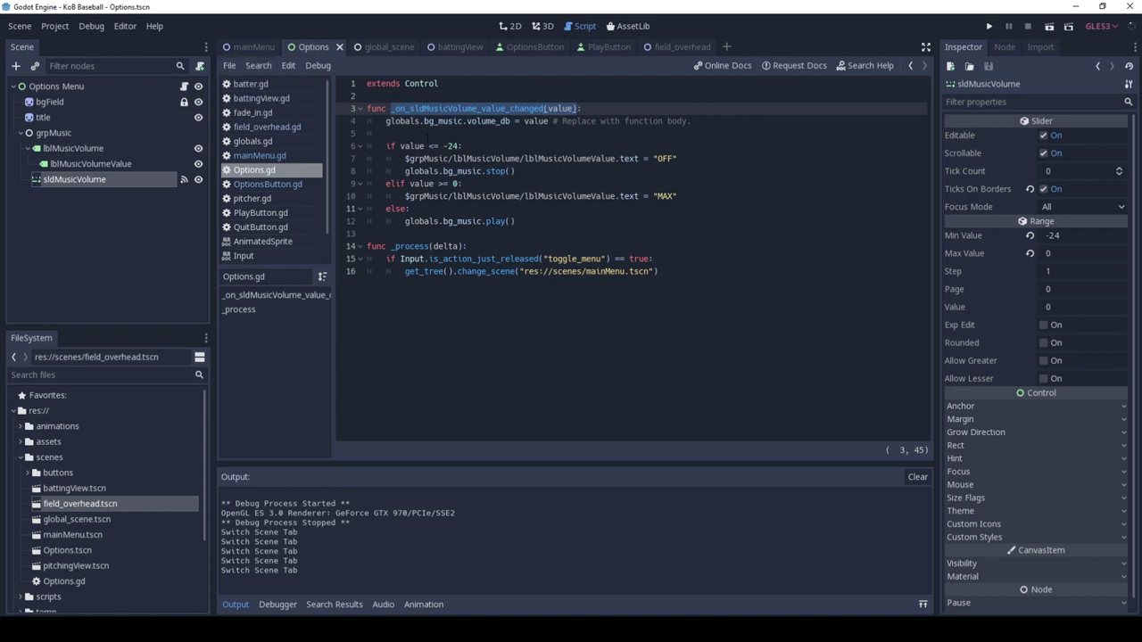
{"action": "left_click", "coordinate": [250, 47]}
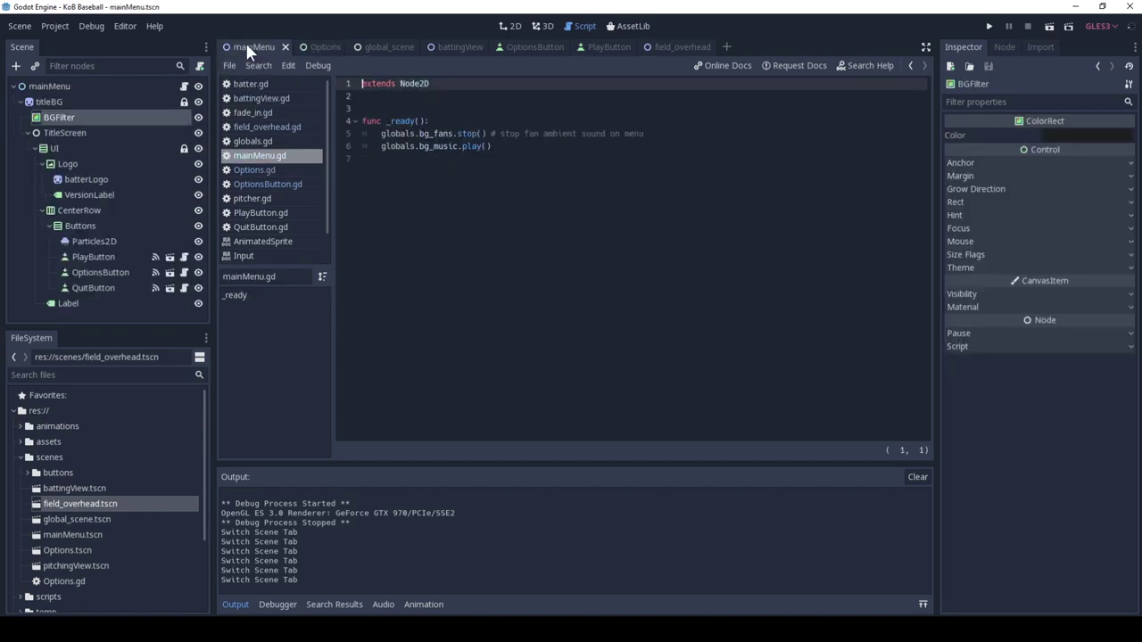
Step: Show the mainMenu canvas with the BALMORAL 2D BASEBALL title and PLAY, OPTIONS, QUIT buttons
{"action": "left_click", "coordinate": [512, 27]}
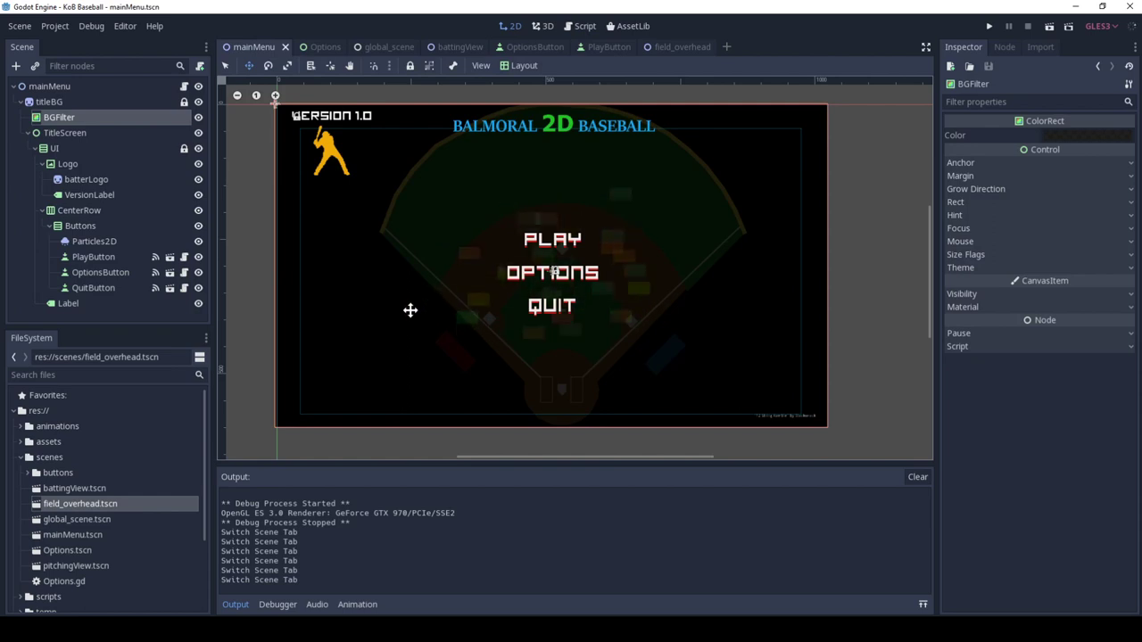